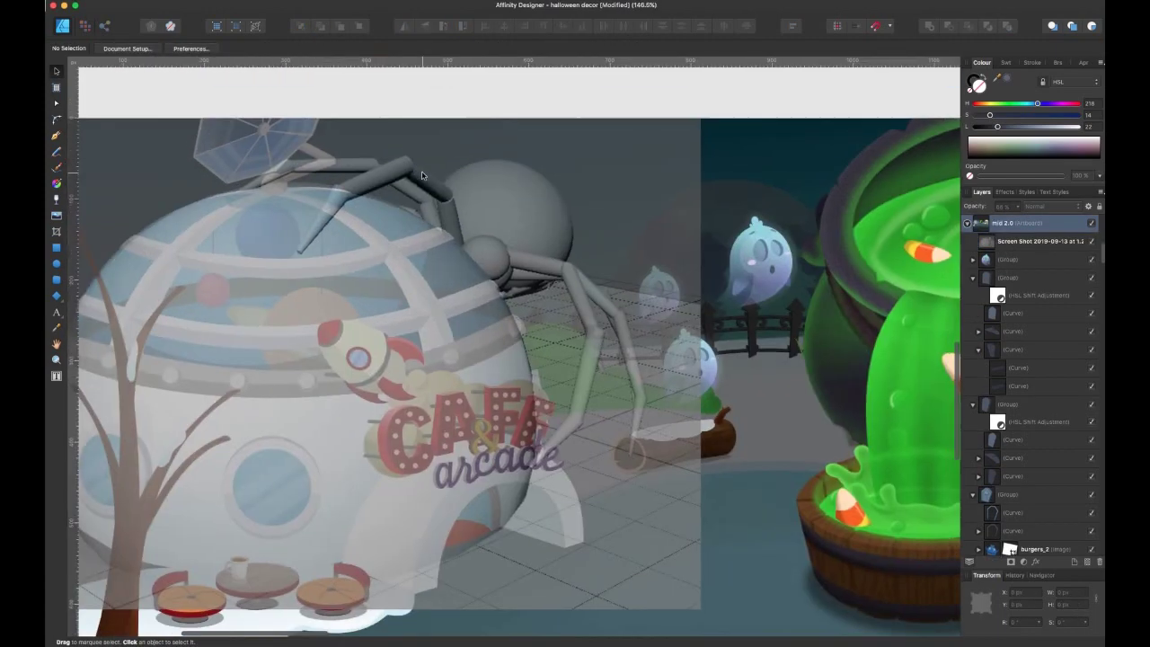
Trace a dark angular leg segment over the reference spider and place a copy lower left
{"action": "scroll", "coordinate": [404, 212], "scroll_direction": "up", "scroll_amount": 3}
{"action": "key", "text": "p"}
{"action": "left_click", "coordinate": [404, 212]}
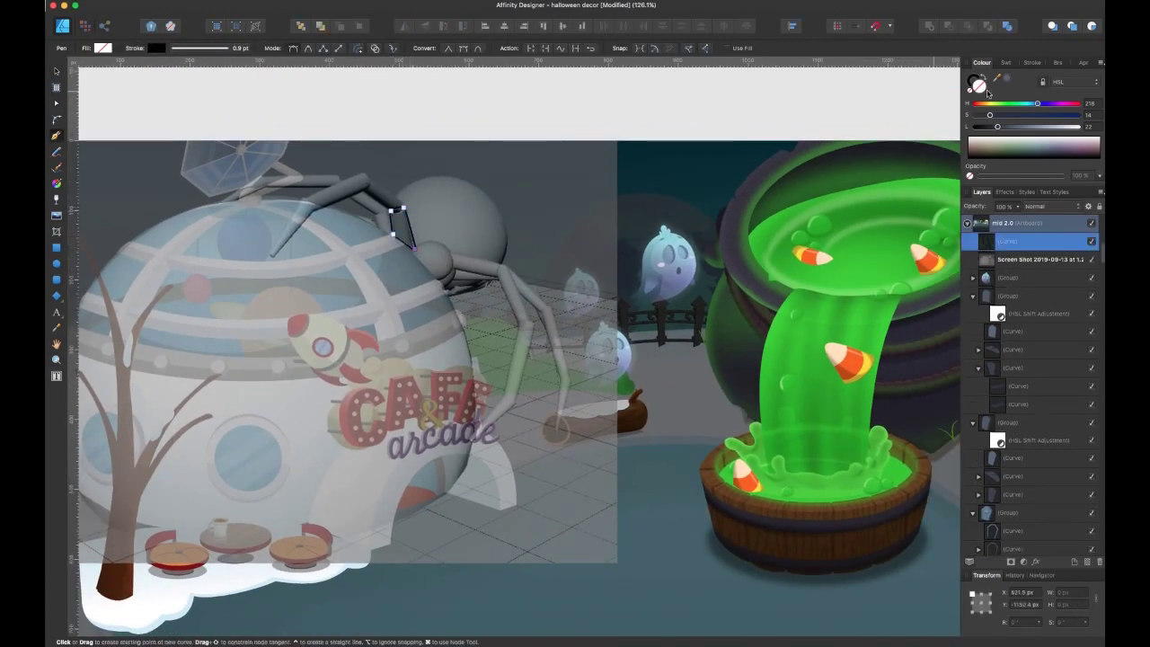
{"action": "scroll", "coordinate": [508, 196], "scroll_direction": "up", "scroll_amount": 3}
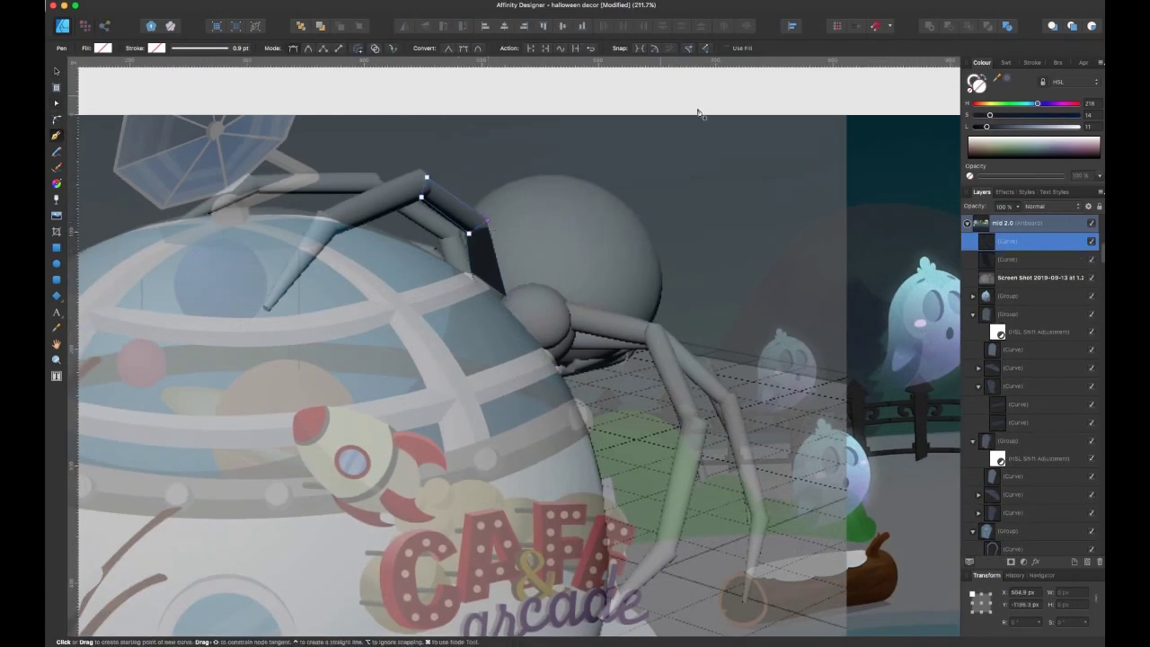
{"action": "key", "text": "super+j"}
{"action": "left_click_drag", "start_coordinate": [330, 208], "coordinate": [271, 275]}
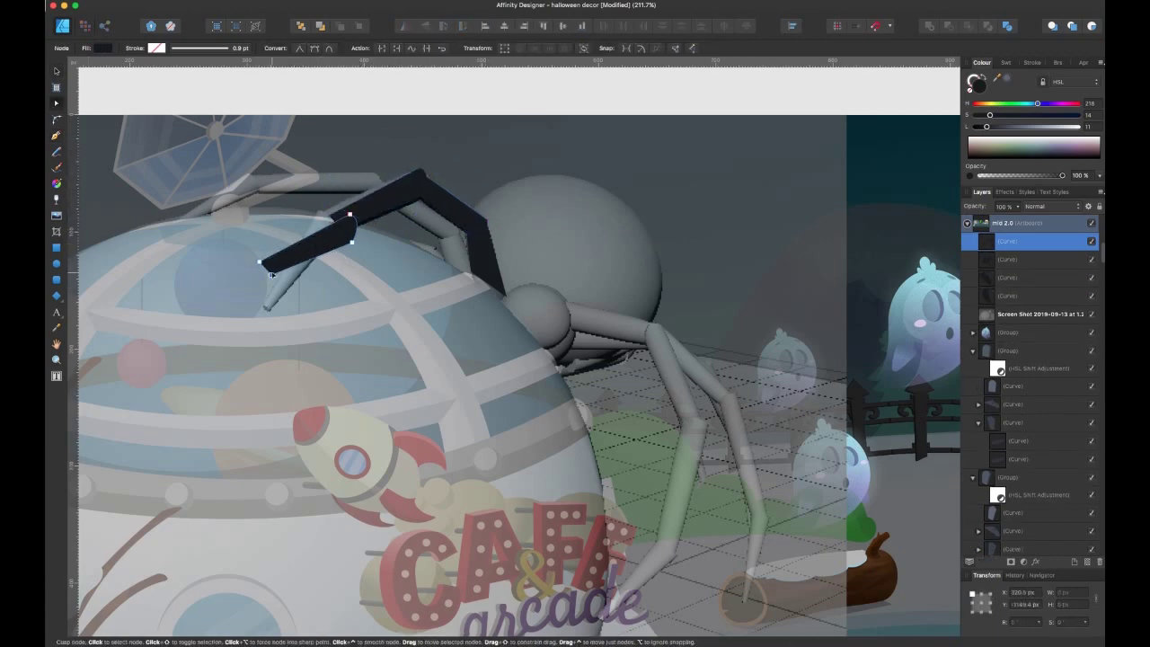
Duplicate and rotate the leg pieces to fan out more spider legs
{"action": "scroll", "coordinate": [332, 212], "scroll_direction": "up", "scroll_amount": 2}
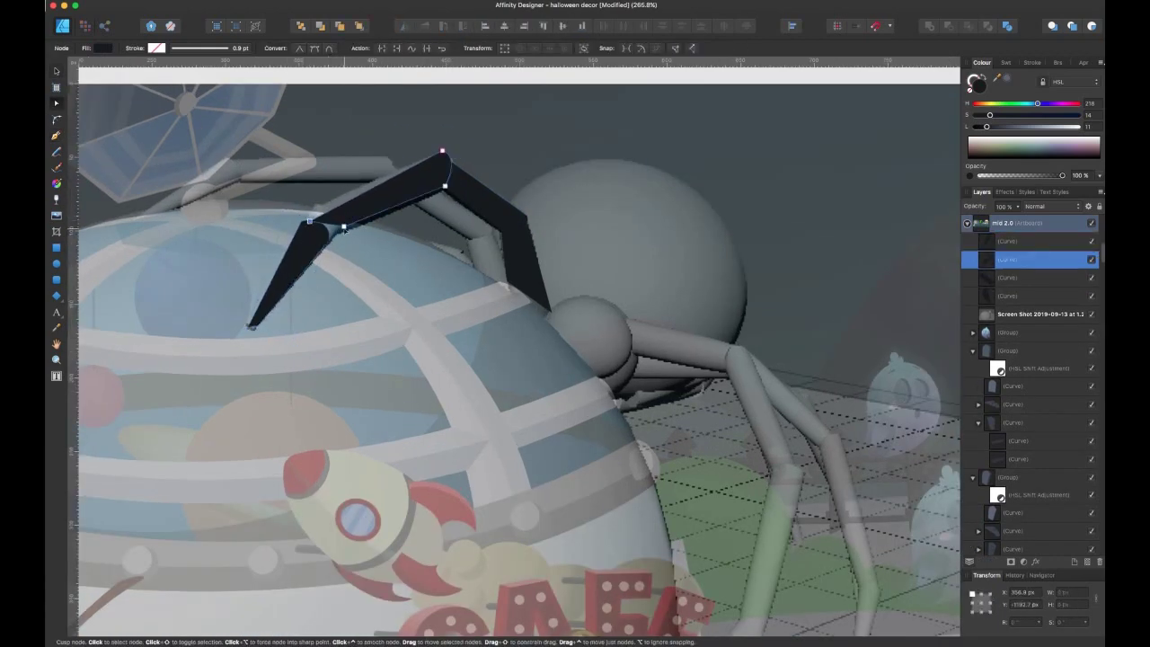
{"action": "scroll", "coordinate": [344, 229], "scroll_direction": "down", "scroll_amount": 2}
{"action": "key", "text": "v"}
{"action": "key", "text": "Escape"}
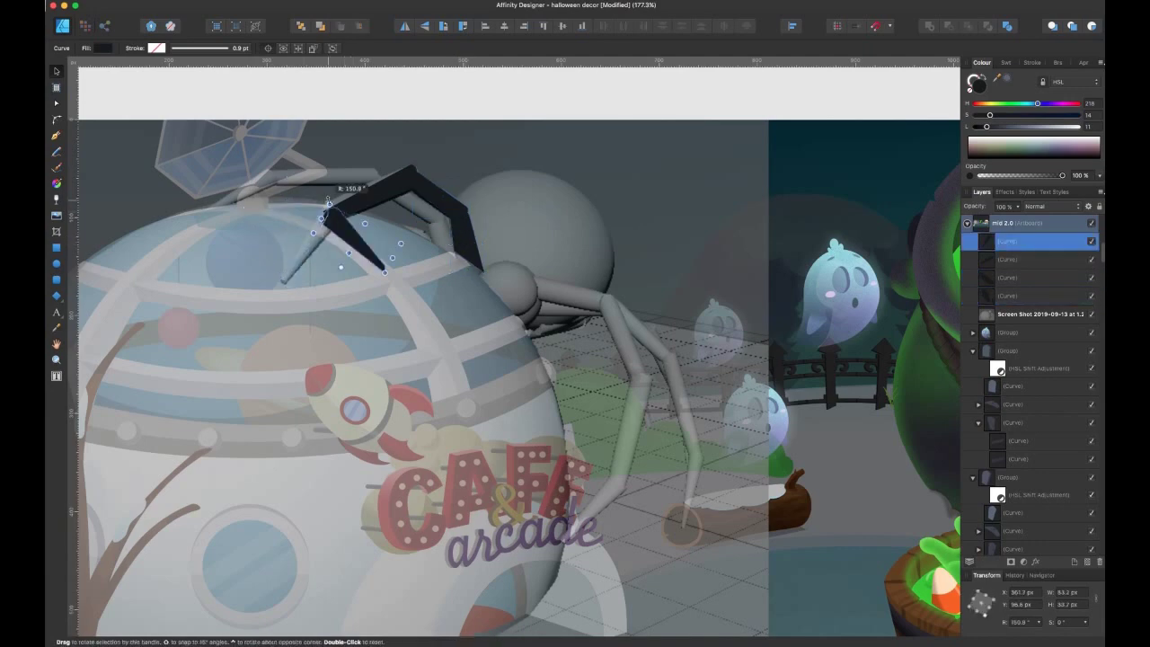
{"action": "key", "text": "super+j"}
{"action": "key", "text": "super+j"}
{"action": "key", "text": "super+j"}
{"action": "key", "text": "super+j"}
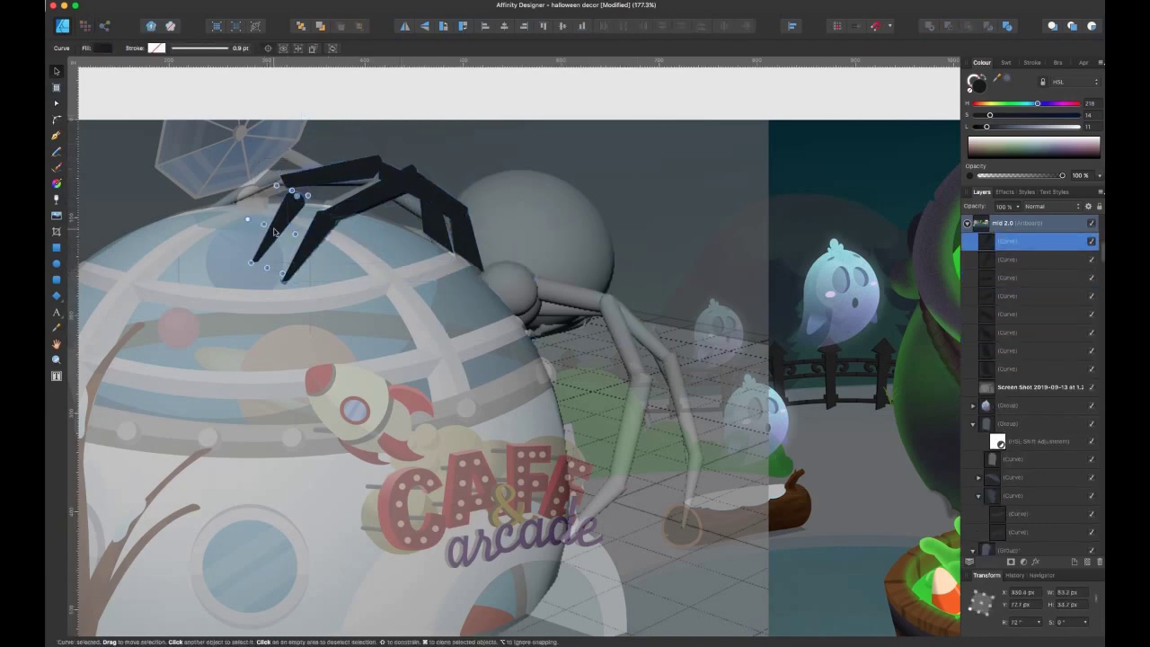
{"action": "key", "text": "super+z"}
{"action": "key", "text": "super+z"}
{"action": "key", "text": "super+z"}
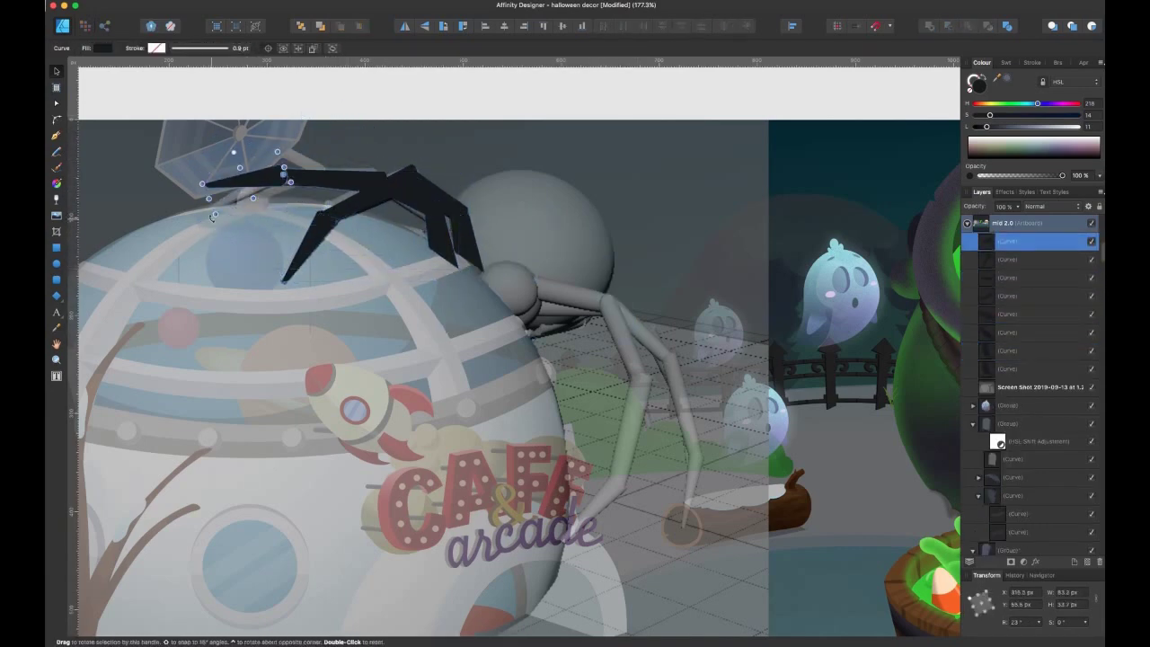
{"action": "key", "text": "super+z"}
{"action": "key", "text": "super+shift+z"}
{"action": "scroll", "coordinate": [440, 95], "scroll_direction": "up", "scroll_amount": 1}
{"action": "key", "text": "super+shift+z"}
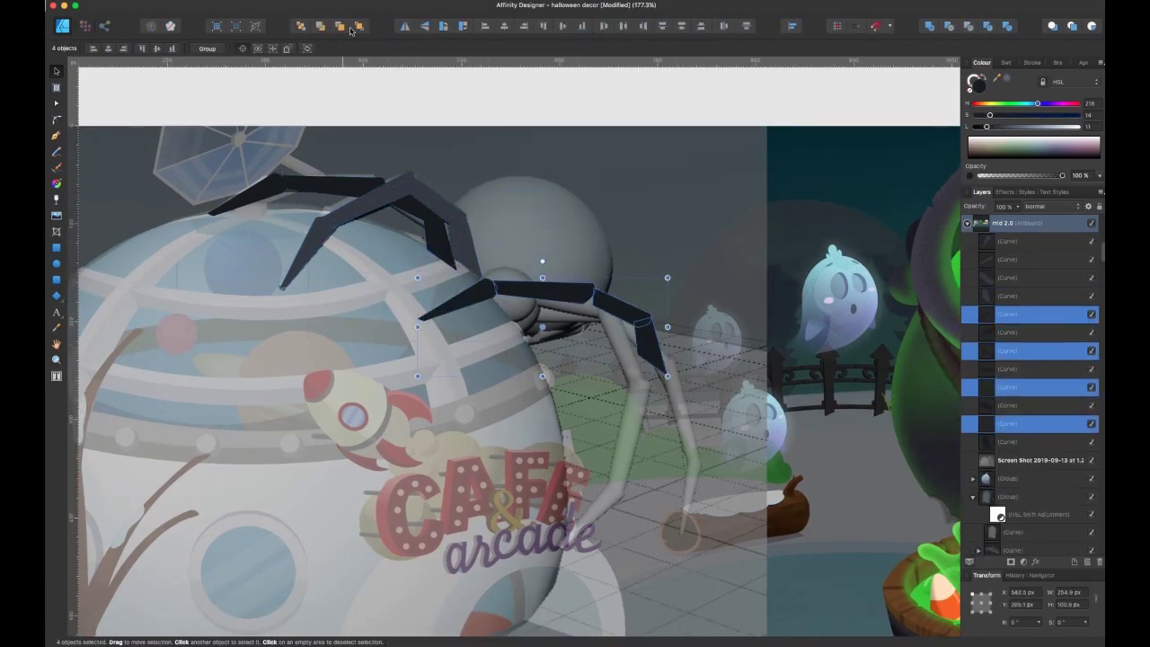
{"action": "key", "text": "super+shift+z"}
Duplicate the right-side leg pieces into place and group the four right-side leg curves
{"action": "key", "text": "super+z"}
{"action": "key", "text": "super+z"}
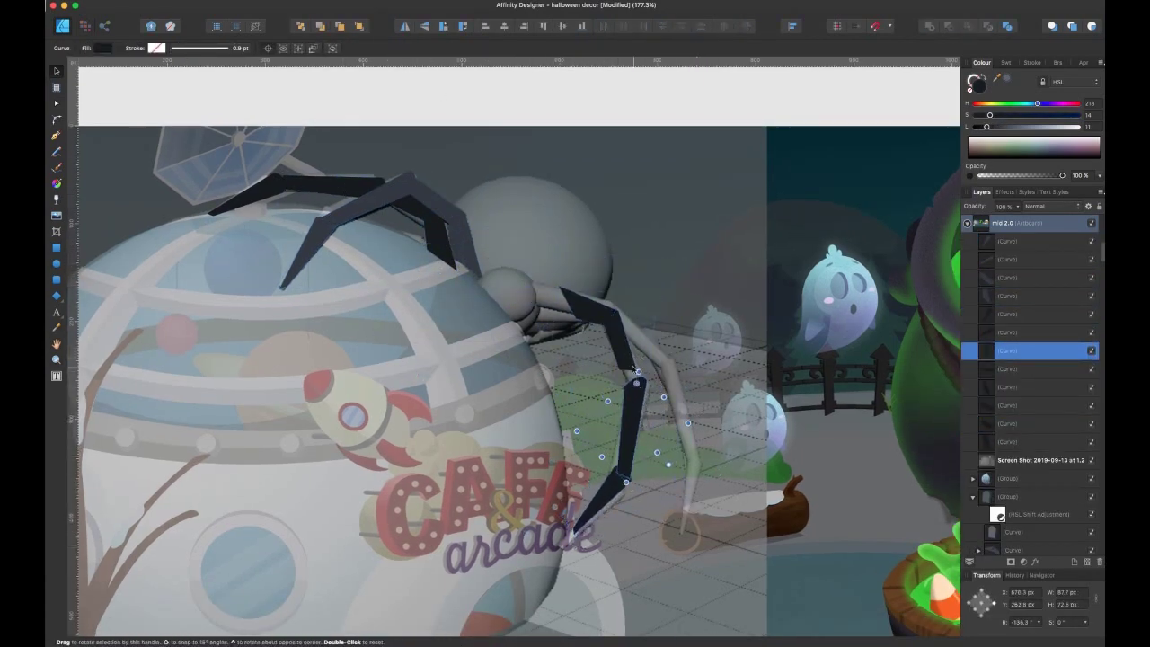
{"action": "key", "text": "super+shift+z"}
{"action": "scroll", "coordinate": [537, 290], "scroll_direction": "down", "scroll_amount": 3}
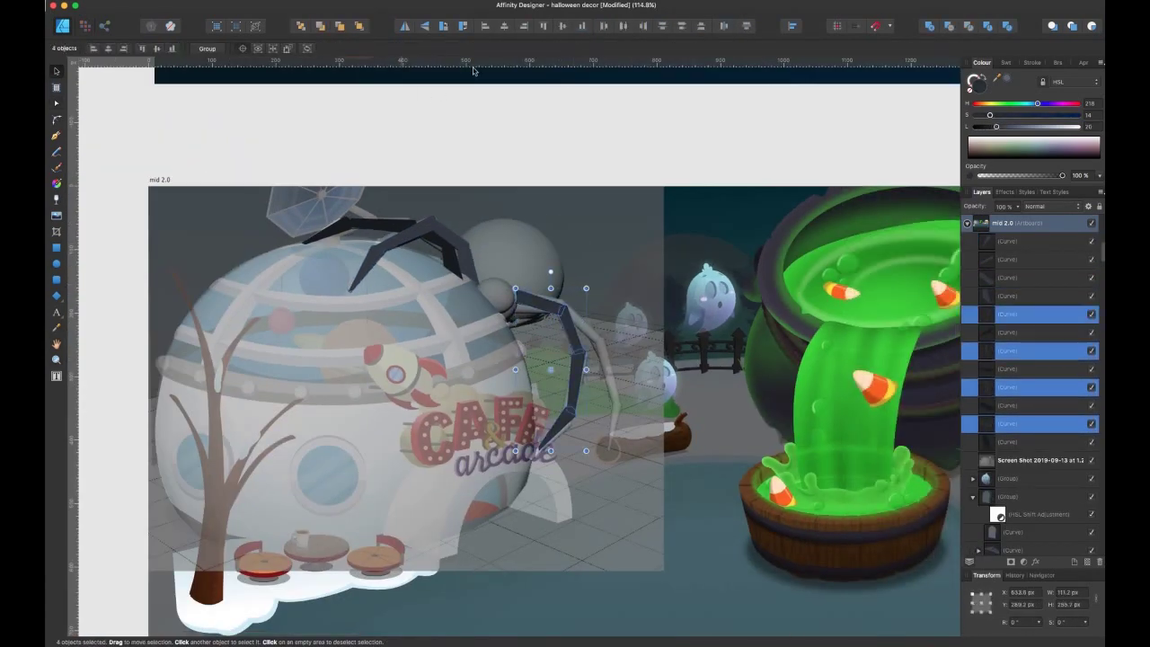
{"action": "scroll", "coordinate": [610, 375], "scroll_direction": "up", "scroll_amount": 2}
{"action": "key", "text": "super+shift+z"}
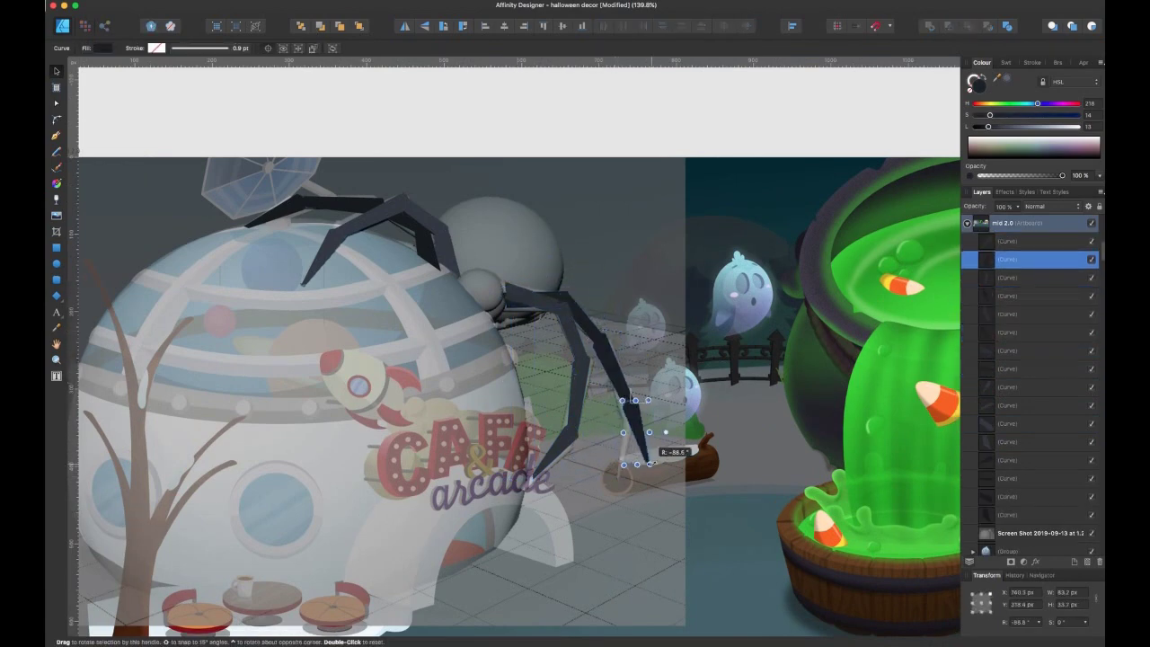
{"action": "key", "text": "super+z"}
{"action": "key", "text": "super+z"}
{"action": "key", "text": "super+z"}
{"action": "key", "text": "super+z"}
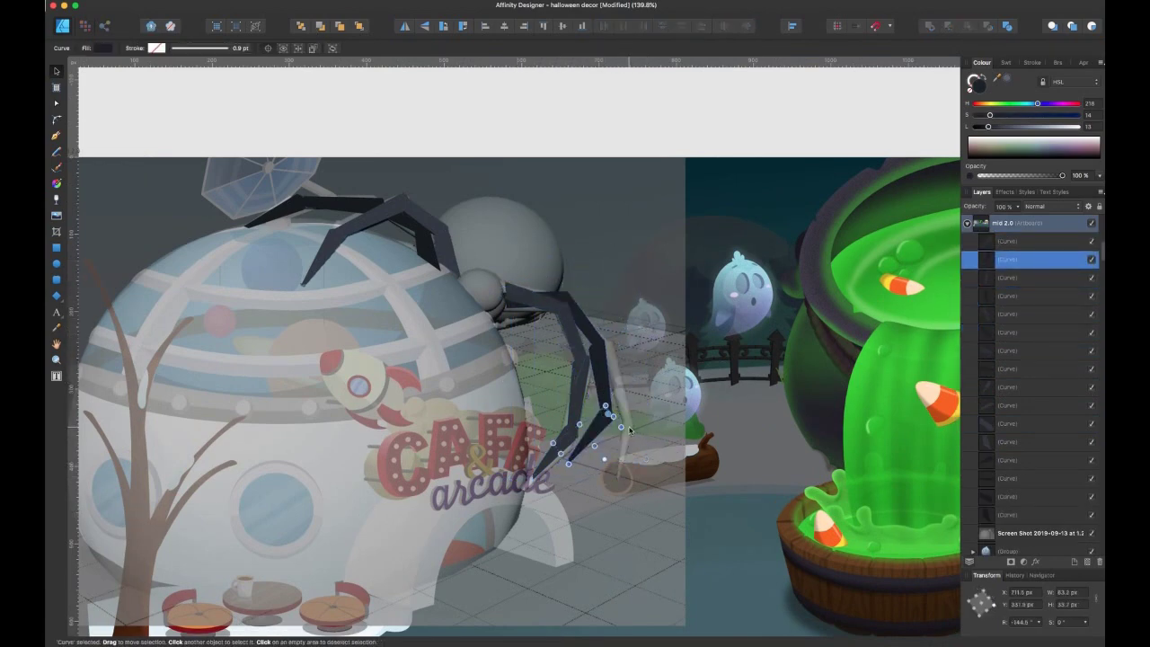
{"action": "key", "text": "super+shift+z"}
{"action": "key", "text": "super+z"}
{"action": "key", "text": "super+shift+z"}
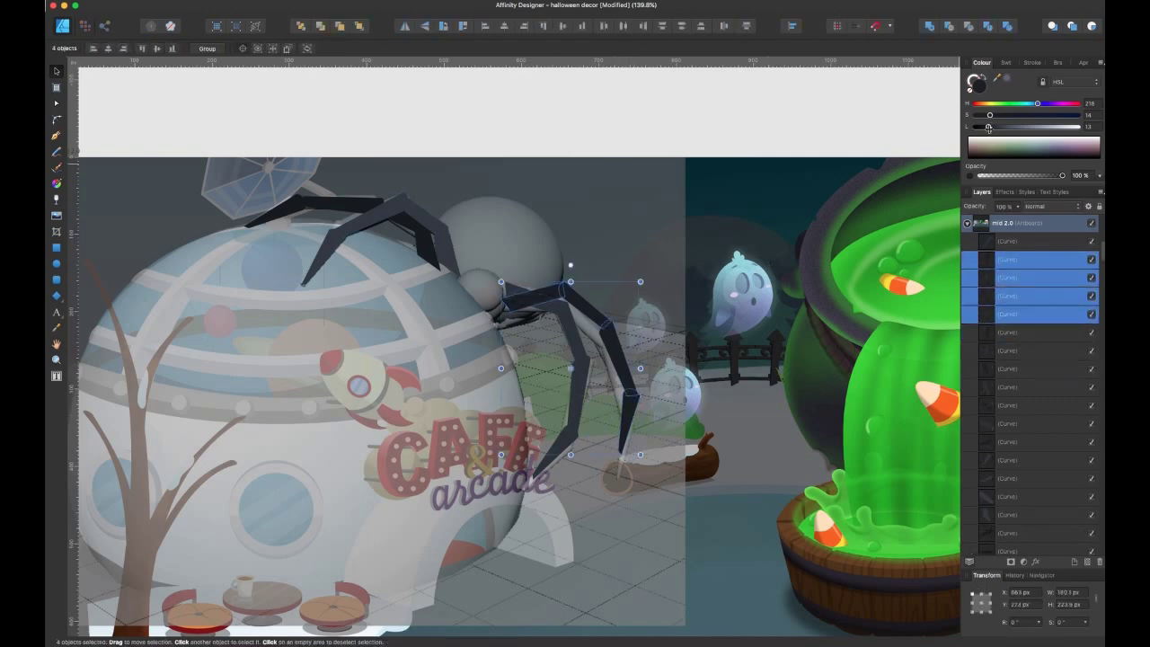
{"action": "key", "text": "super+g"}
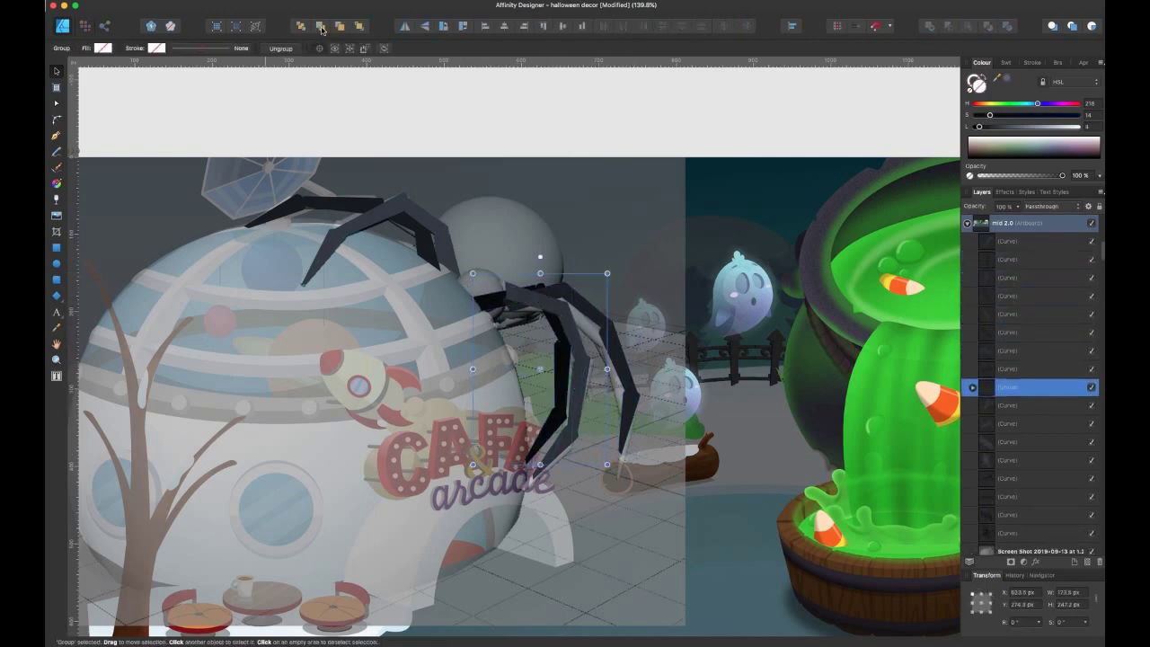
{"action": "key", "text": "super+z"}
{"action": "key", "text": "super+z"}
Draw a slightly tilted black oval body with a smaller head circle below it
{"action": "key", "text": "m"}
{"action": "left_click_drag", "start_coordinate": [429, 189], "coordinate": [553, 305]}
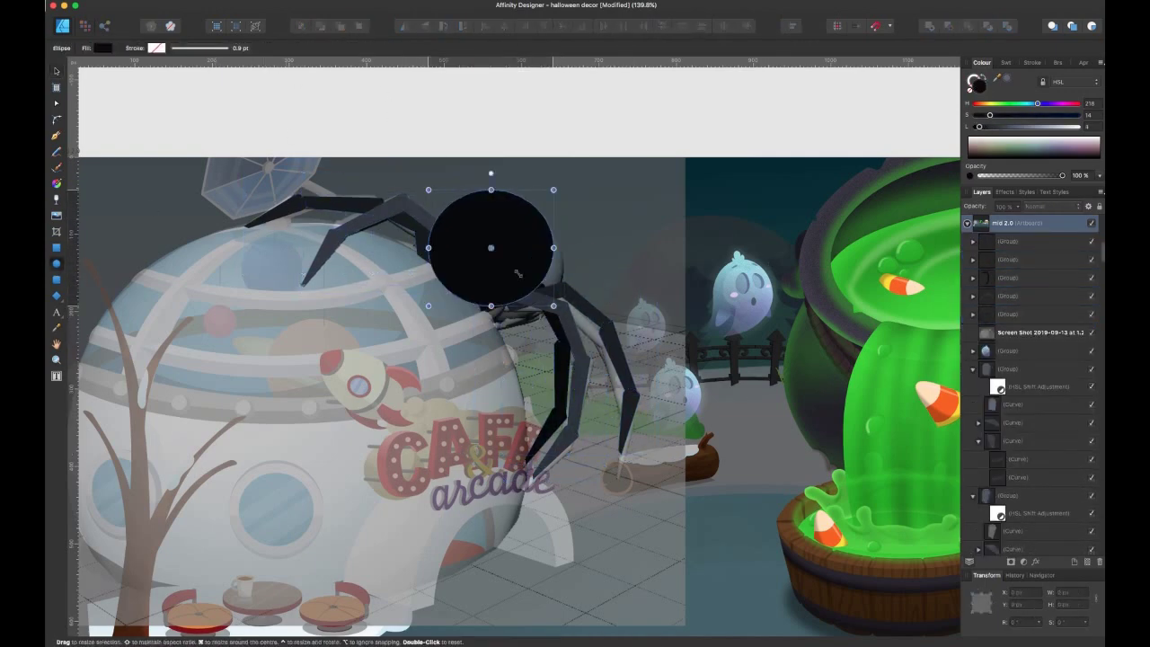
{"action": "left_click_drag", "start_coordinate": [518, 272], "coordinate": [438, 245]}
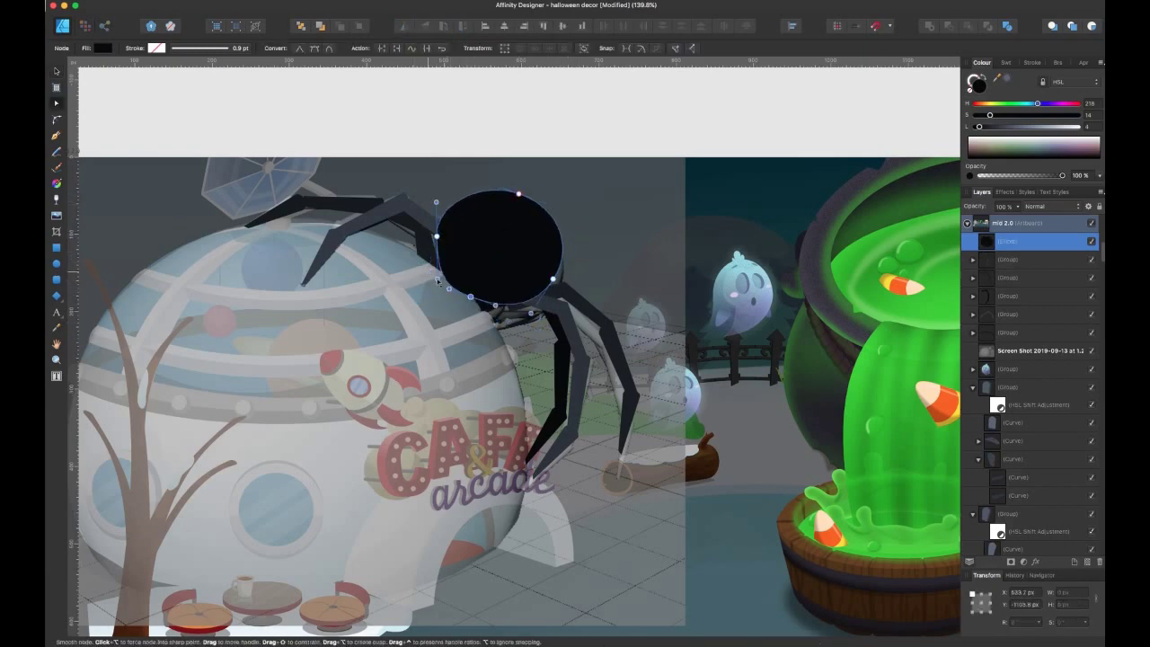
{"action": "left_click_drag", "start_coordinate": [456, 266], "coordinate": [511, 318]}
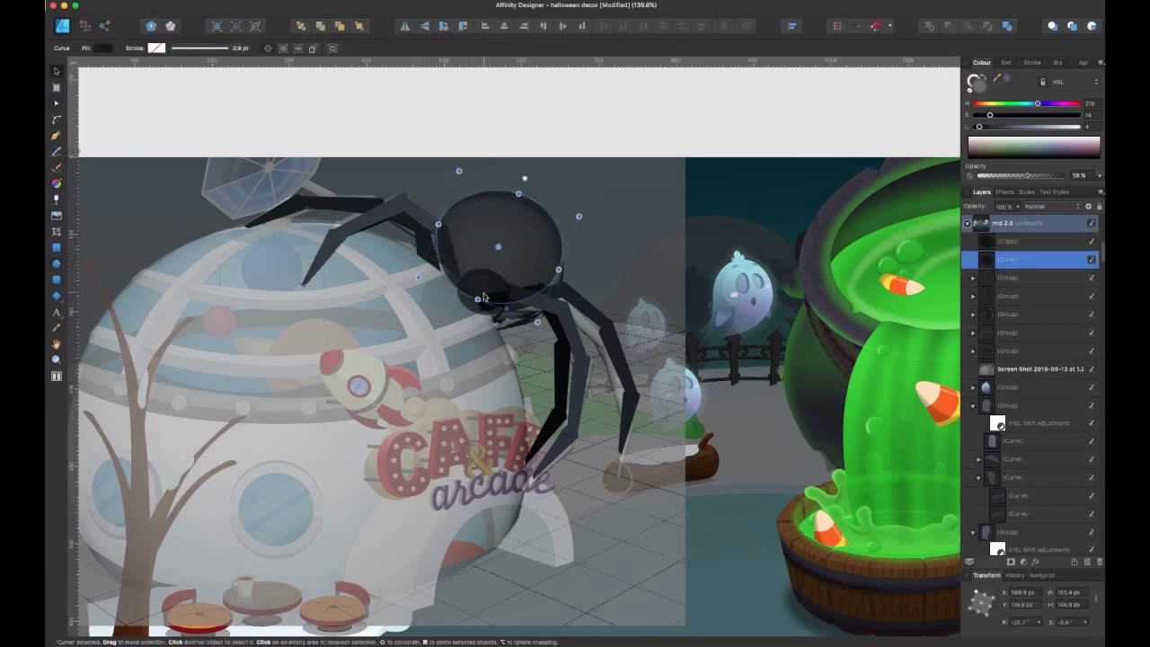
Select a leg curve, deselect, then select the spider's head ellipse
{"action": "scroll", "coordinate": [650, 123], "scroll_direction": "down", "scroll_amount": 1}
{"action": "left_click", "coordinate": [649, 123]}
{"action": "left_click", "coordinate": [498, 245]}
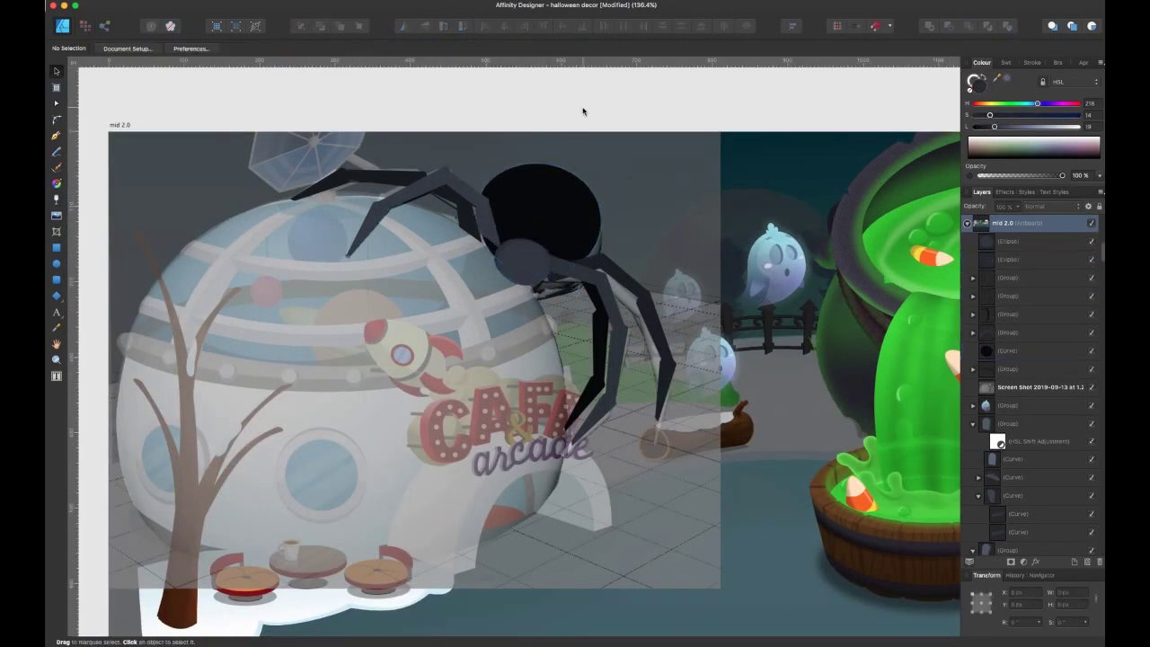
{"action": "key", "text": "super+equal"}
{"action": "scroll", "coordinate": [557, 260], "scroll_direction": "down", "scroll_amount": 3}
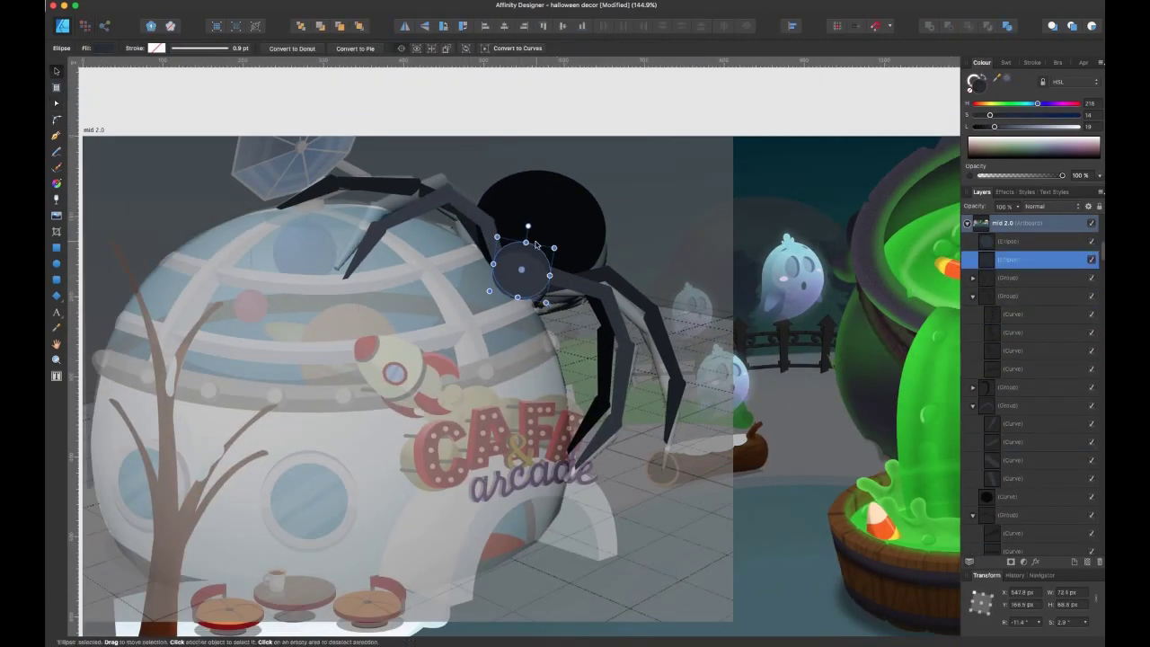
{"action": "left_click", "coordinate": [603, 253]}
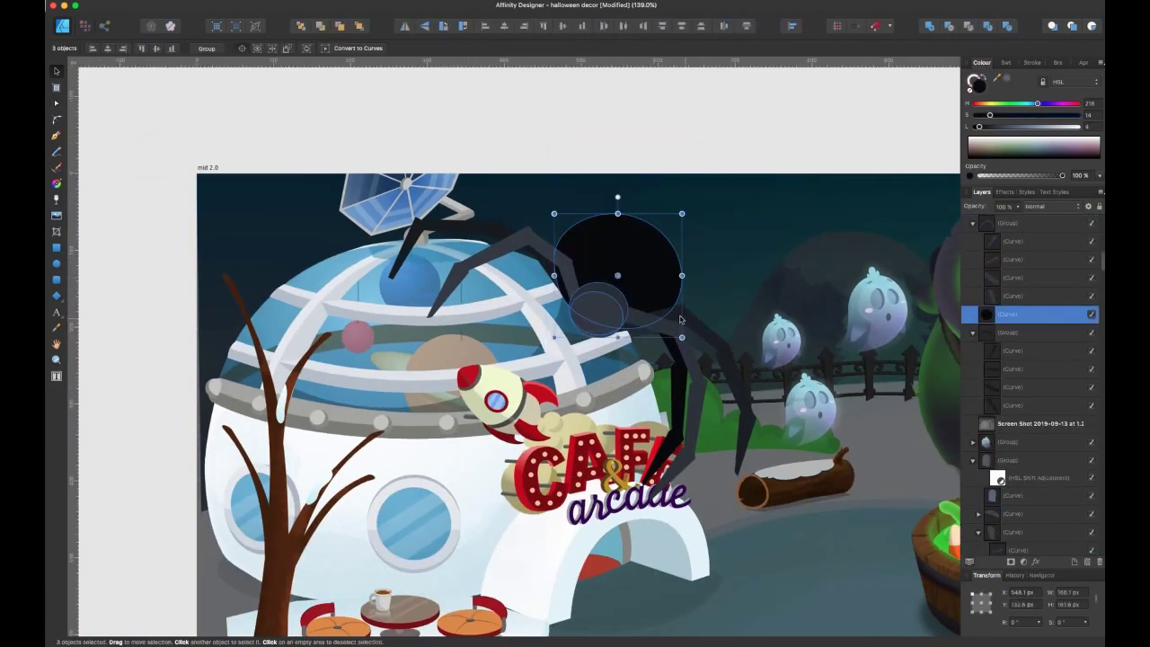
Group the selected spider parts and add a second leg curve to the selection
{"action": "key", "text": "ctrl+g"}
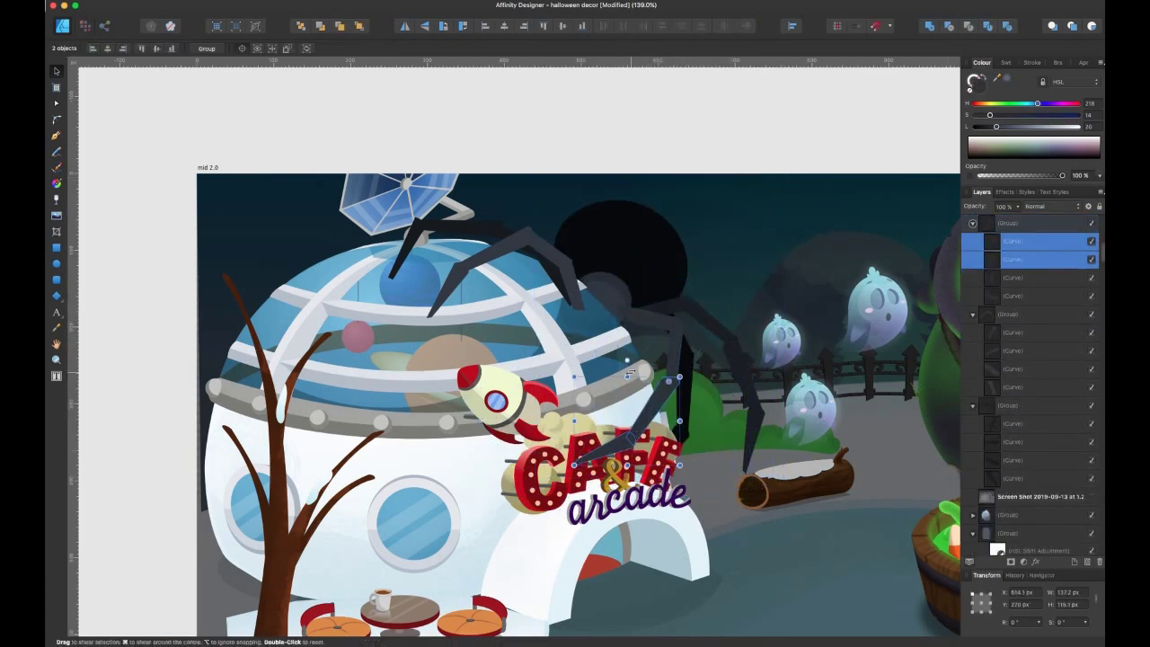
{"action": "left_click", "coordinate": [636, 321], "text": "shift"}
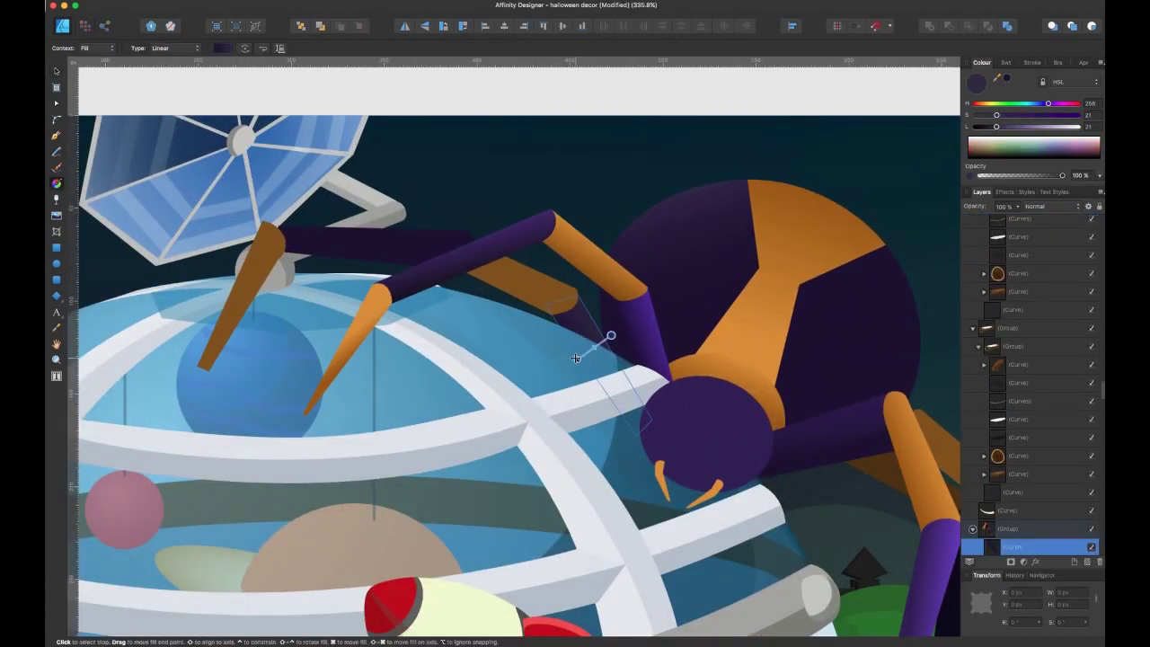
Tuck an orange leg piece's joint against the purple leg segment
{"action": "left_click", "coordinate": [539, 287]}
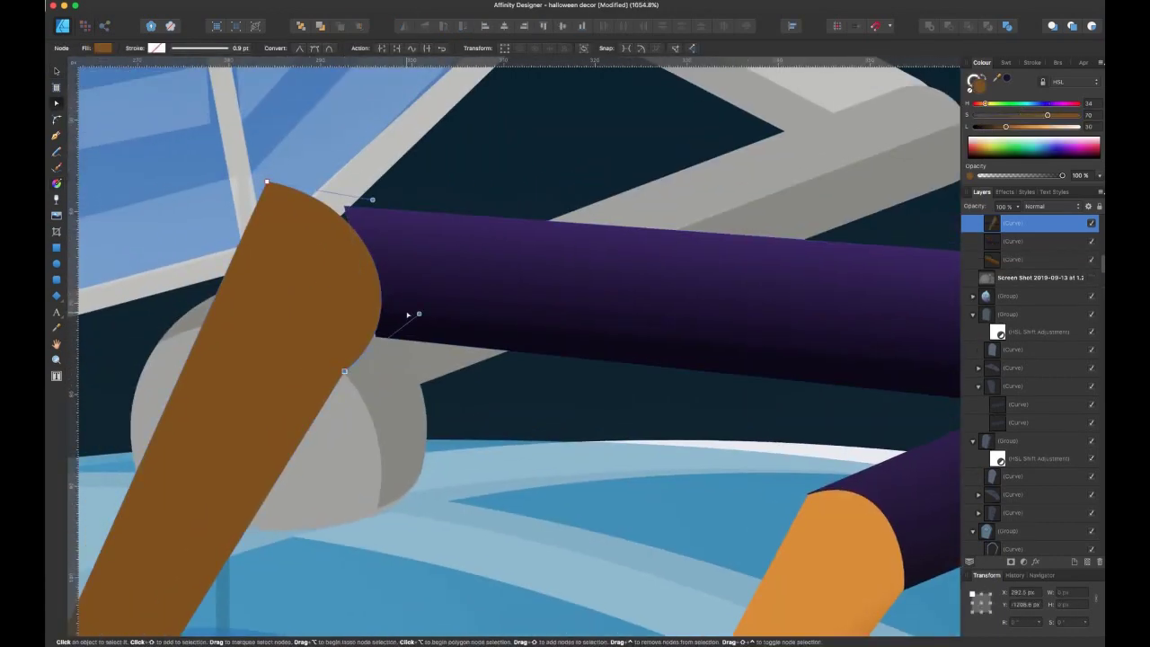
{"action": "left_click_drag", "start_coordinate": [267, 182], "coordinate": [338, 212]}
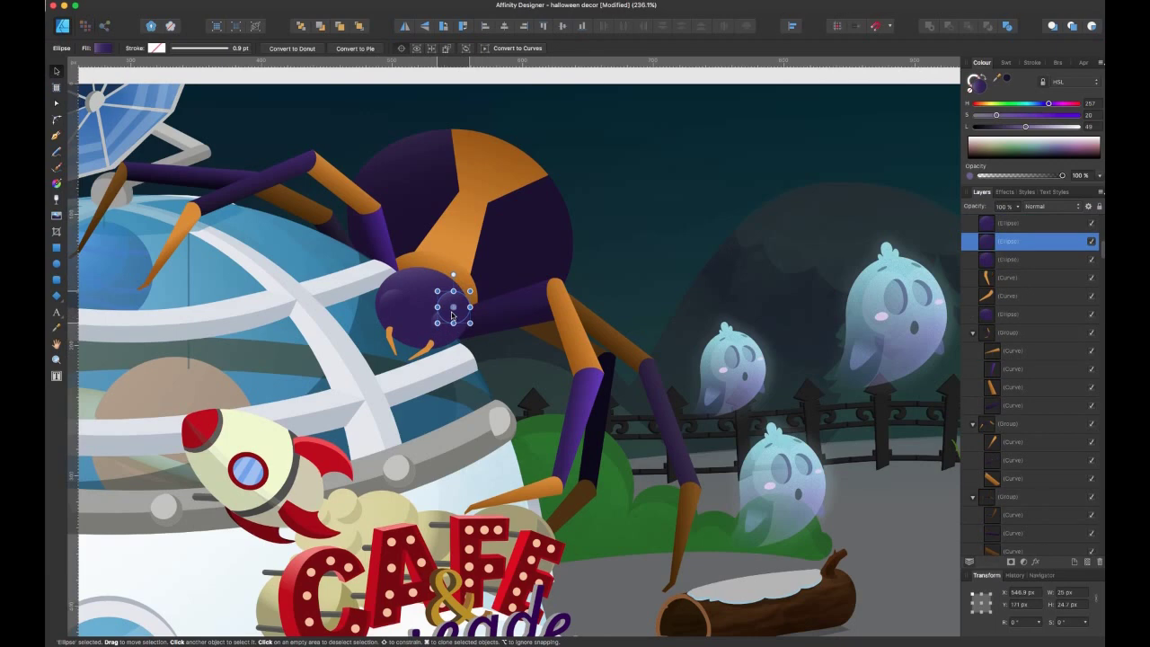
Tilt the eye shape at an angle and add a second dark eye on the right
{"action": "scroll", "coordinate": [453, 315], "scroll_direction": "up", "scroll_amount": 3}
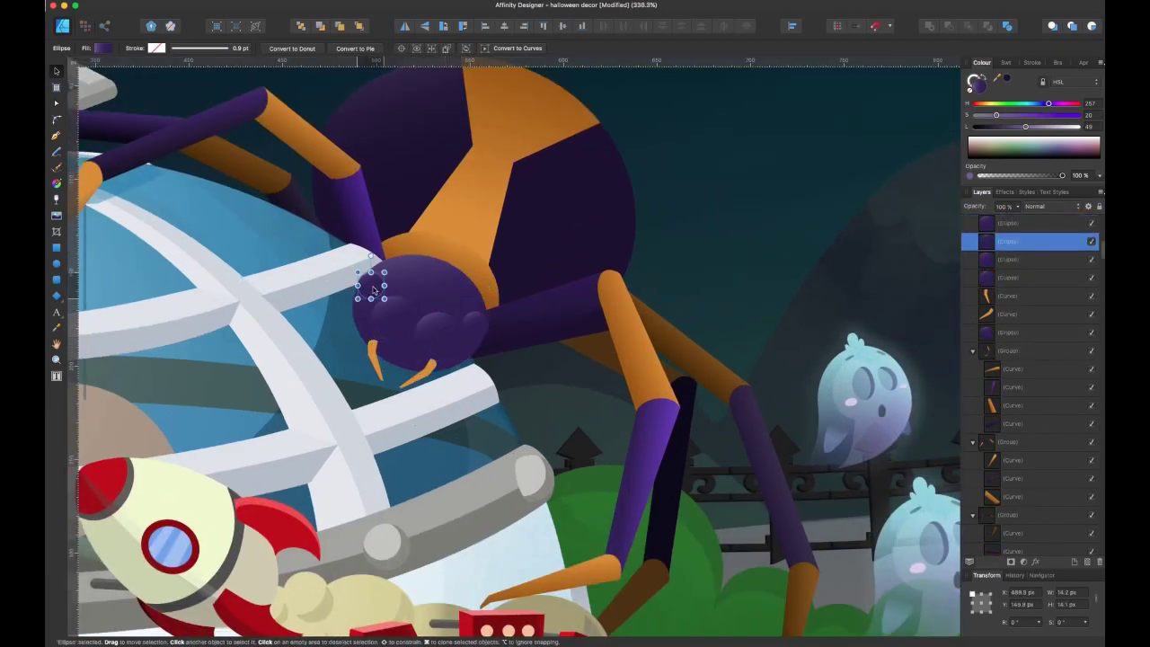
{"action": "scroll", "coordinate": [454, 328], "scroll_direction": "up", "scroll_amount": 2}
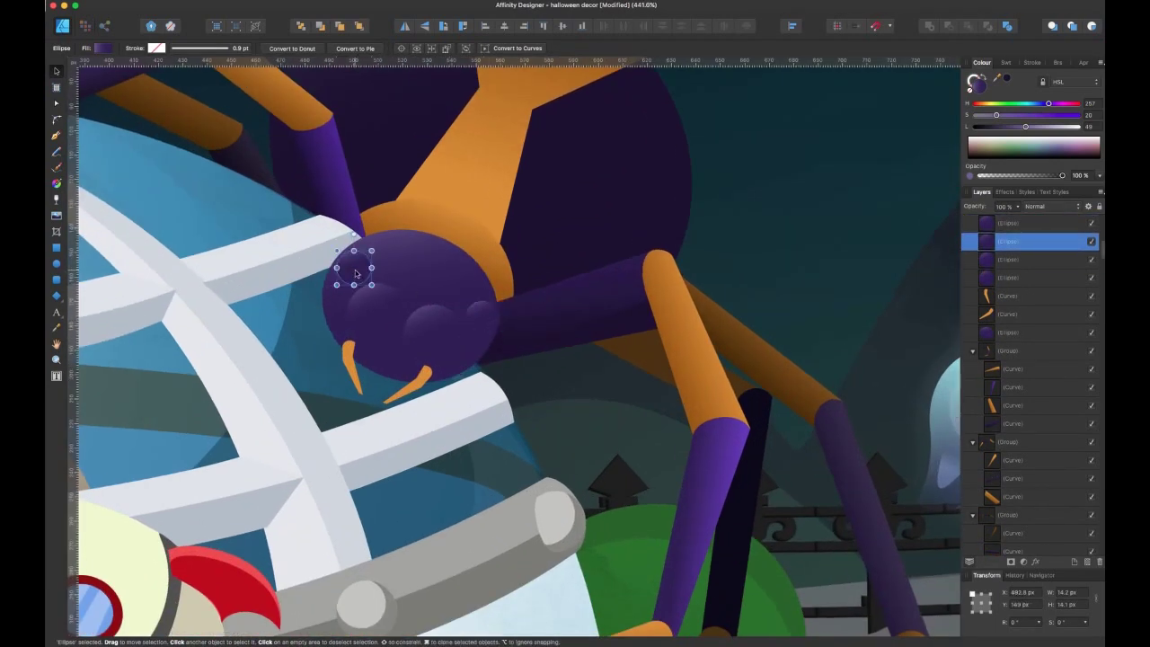
{"action": "scroll", "coordinate": [356, 273], "scroll_direction": "up", "scroll_amount": 2}
{"action": "left_click_drag", "start_coordinate": [360, 235], "coordinate": [373, 223]}
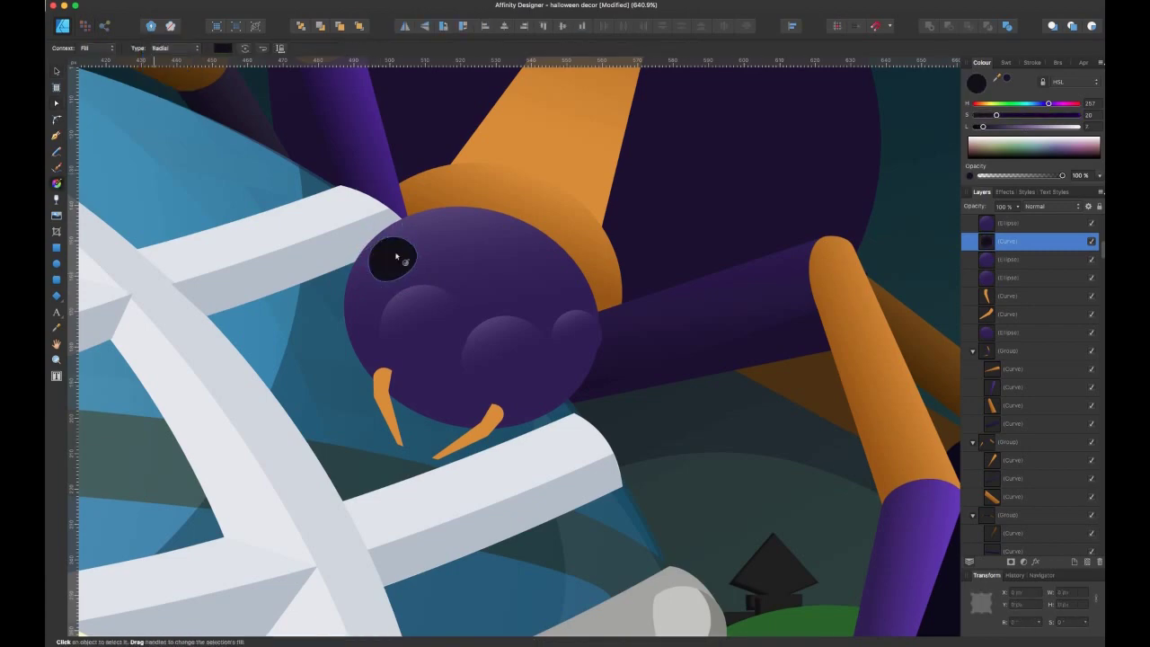
{"action": "right_click", "coordinate": [372, 249]}
{"action": "left_click", "coordinate": [560, 526]}
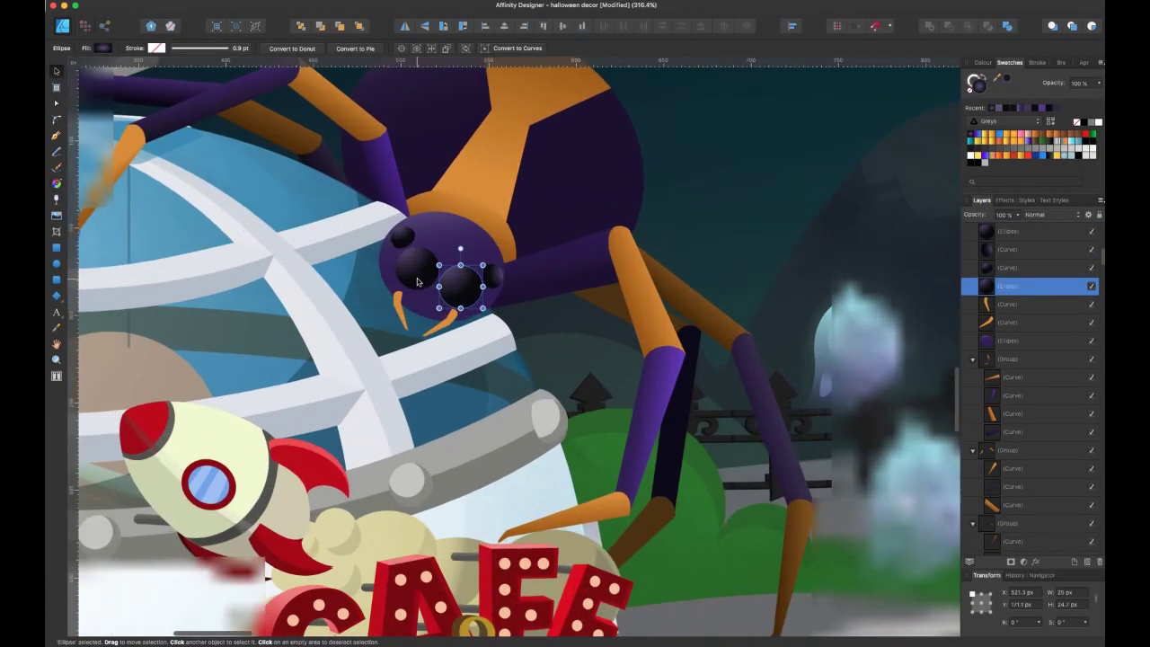
Give the eye a radial gradient fill with a repositioned highlight
{"action": "scroll", "coordinate": [417, 278], "scroll_direction": "up", "scroll_amount": 5}
{"action": "key", "text": "g"}
{"action": "left_click", "coordinate": [455, 264]}
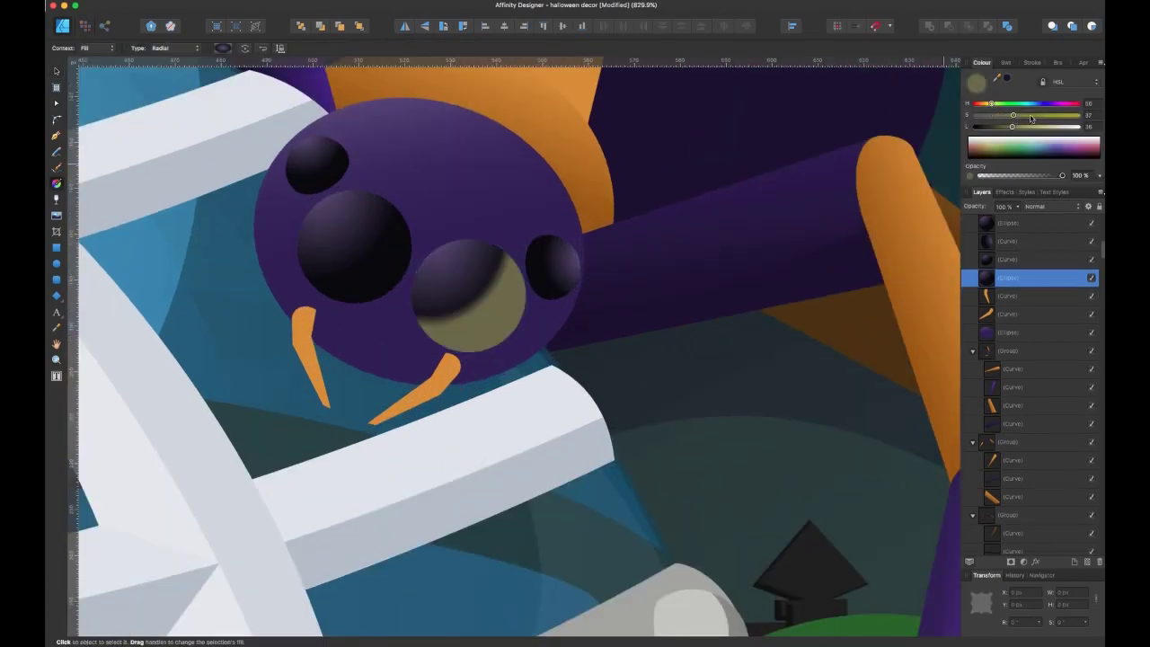
{"action": "left_click_drag", "start_coordinate": [456, 264], "coordinate": [517, 251]}
{"action": "key", "text": "v"}
{"action": "scroll", "coordinate": [569, 268], "scroll_direction": "down", "scroll_amount": 5}
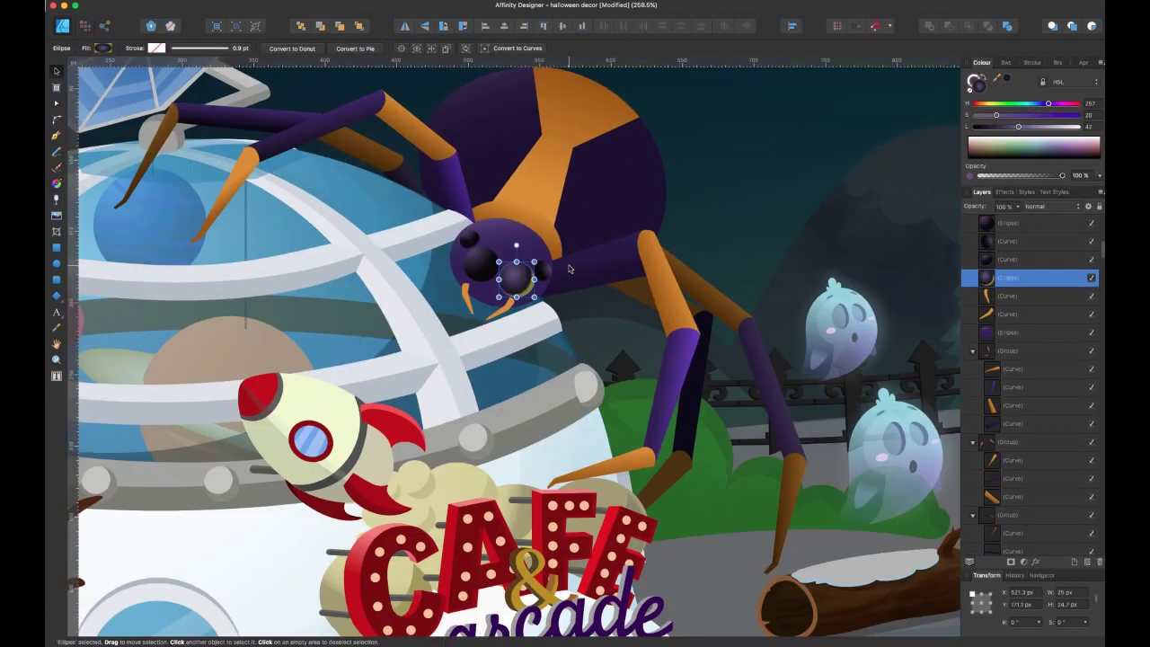
Select the small curves on the spider's face, then clear the selection
{"action": "left_click", "coordinate": [550, 286]}
{"action": "scroll", "coordinate": [504, 270], "scroll_direction": "up", "scroll_amount": 1}
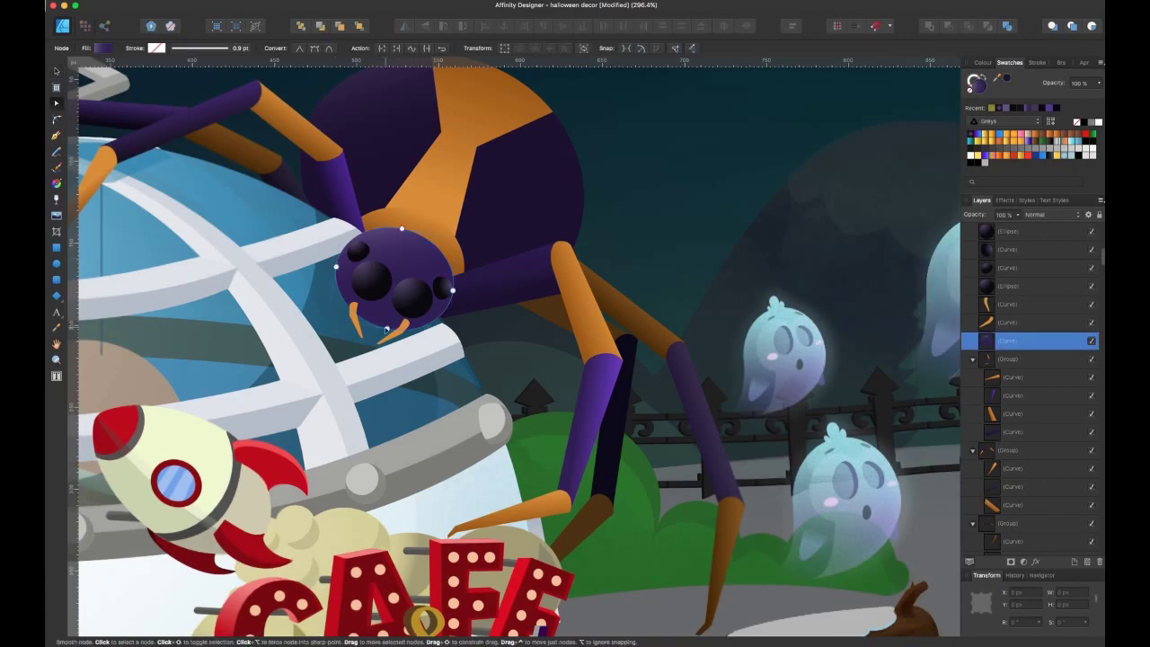
{"action": "scroll", "coordinate": [475, 260], "scroll_direction": "down", "scroll_amount": 3}
{"action": "scroll", "coordinate": [474, 261], "scroll_direction": "up", "scroll_amount": 4}
{"action": "left_click", "coordinate": [485, 225]}
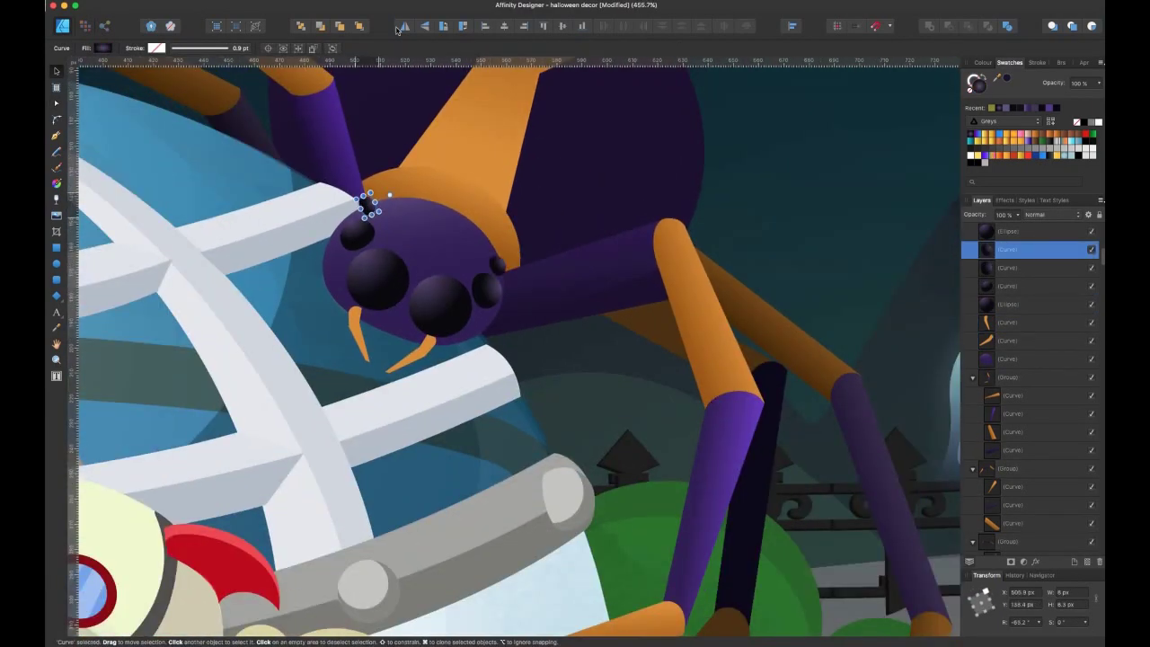
{"action": "scroll", "coordinate": [358, 243], "scroll_direction": "down", "scroll_amount": 2}
{"action": "scroll", "coordinate": [358, 238], "scroll_direction": "down", "scroll_amount": 4}
{"action": "left_click", "coordinate": [478, 115]}
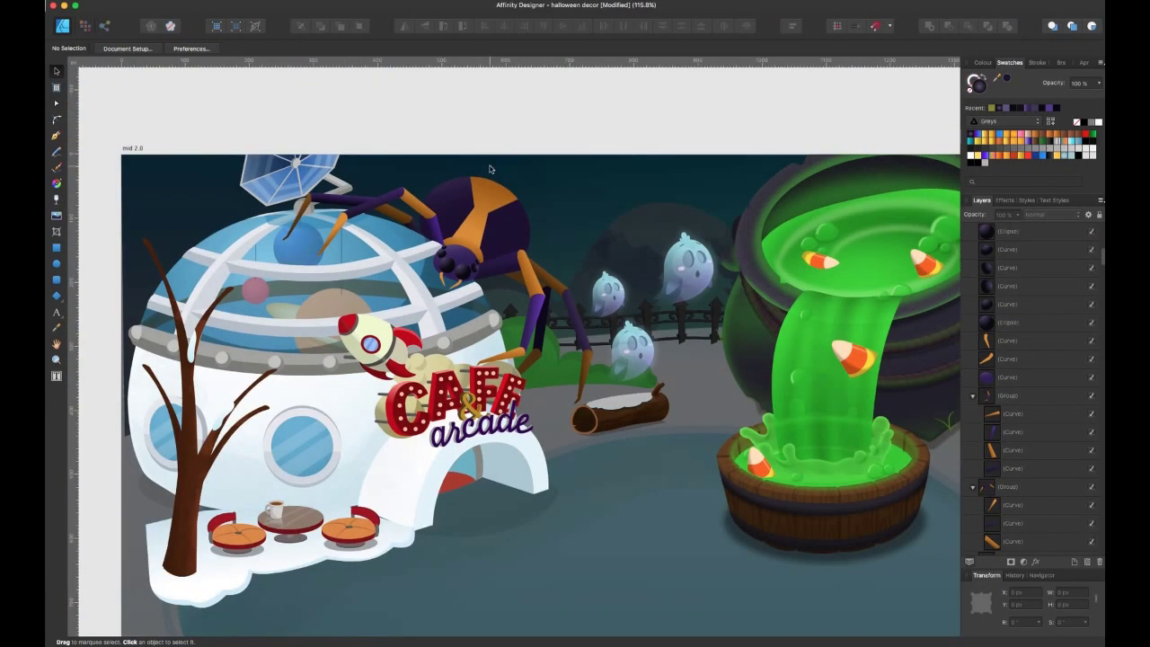
Show the head's gradient, then select the orange stripe on the spider's body
{"action": "scroll", "coordinate": [447, 246], "scroll_direction": "up", "scroll_amount": 4}
{"action": "left_click", "coordinate": [449, 257]}
{"action": "key", "text": "g"}
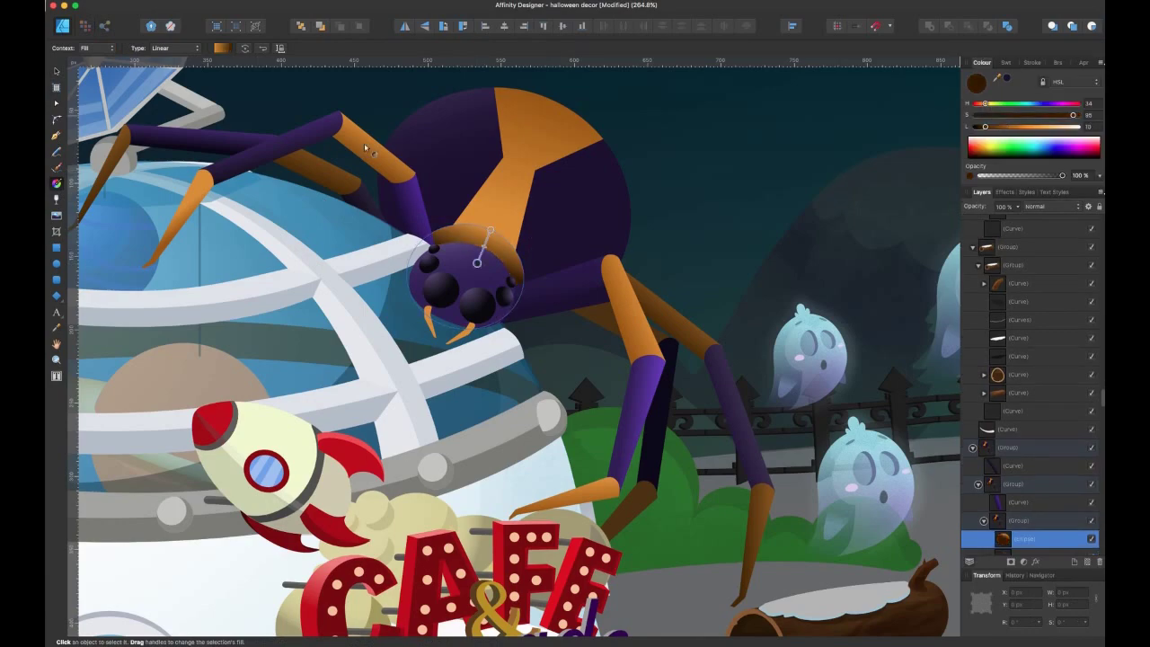
{"action": "key", "text": "a"}
{"action": "left_click", "coordinate": [364, 143]}
{"action": "scroll", "coordinate": [364, 143], "scroll_direction": "down", "scroll_amount": 3}
{"action": "scroll", "coordinate": [406, 152], "scroll_direction": "up", "scroll_amount": 2}
{"action": "scroll", "coordinate": [406, 152], "scroll_direction": "down", "scroll_amount": 1}
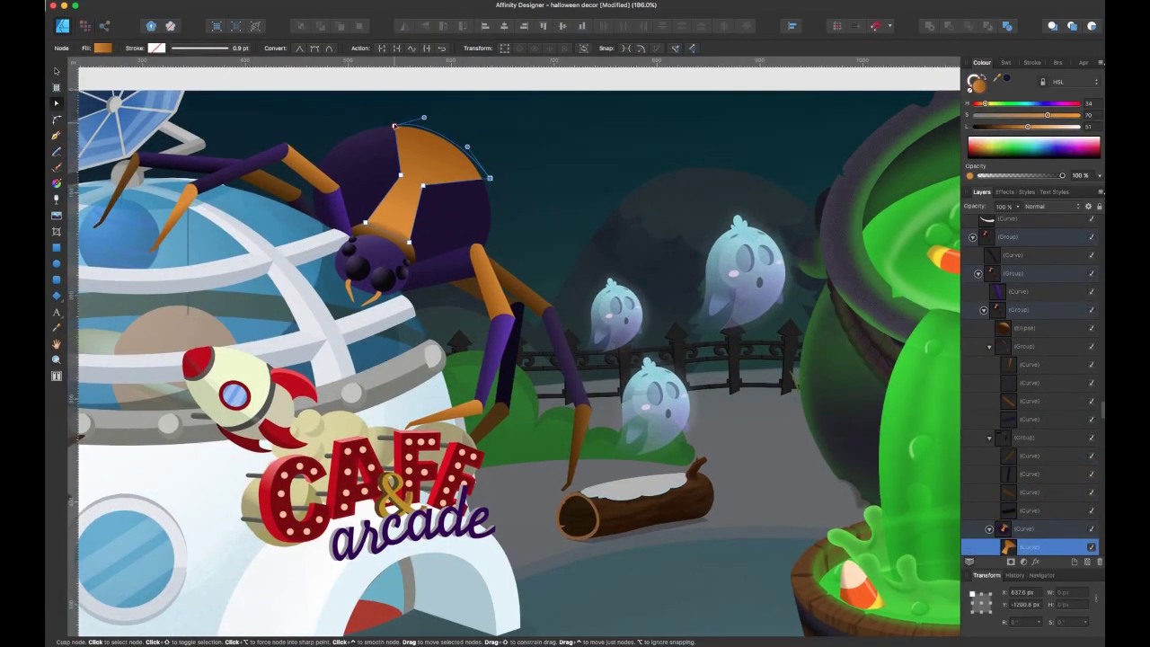
{"action": "scroll", "coordinate": [404, 180], "scroll_direction": "down", "scroll_amount": 1}
{"action": "scroll", "coordinate": [440, 171], "scroll_direction": "up", "scroll_amount": 2}
Drag the orange stripe's nodes into a curved band across the abdomen
{"action": "left_click", "coordinate": [453, 150]}
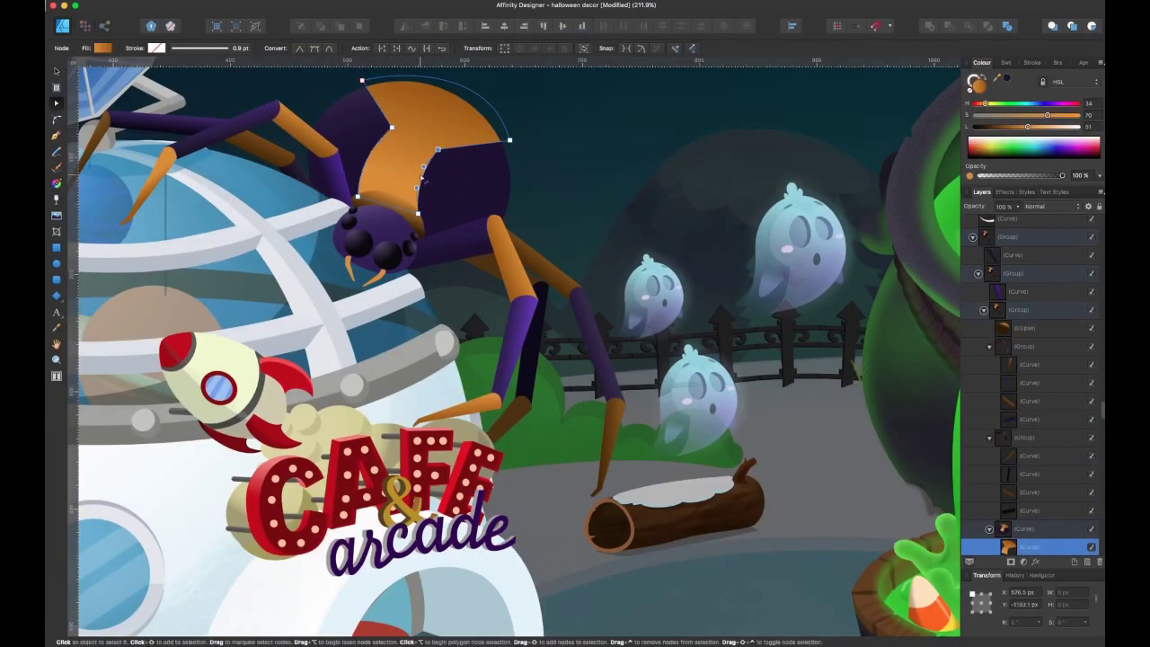
{"action": "scroll", "coordinate": [382, 114], "scroll_direction": "up", "scroll_amount": 1}
{"action": "scroll", "coordinate": [531, 98], "scroll_direction": "down", "scroll_amount": 3}
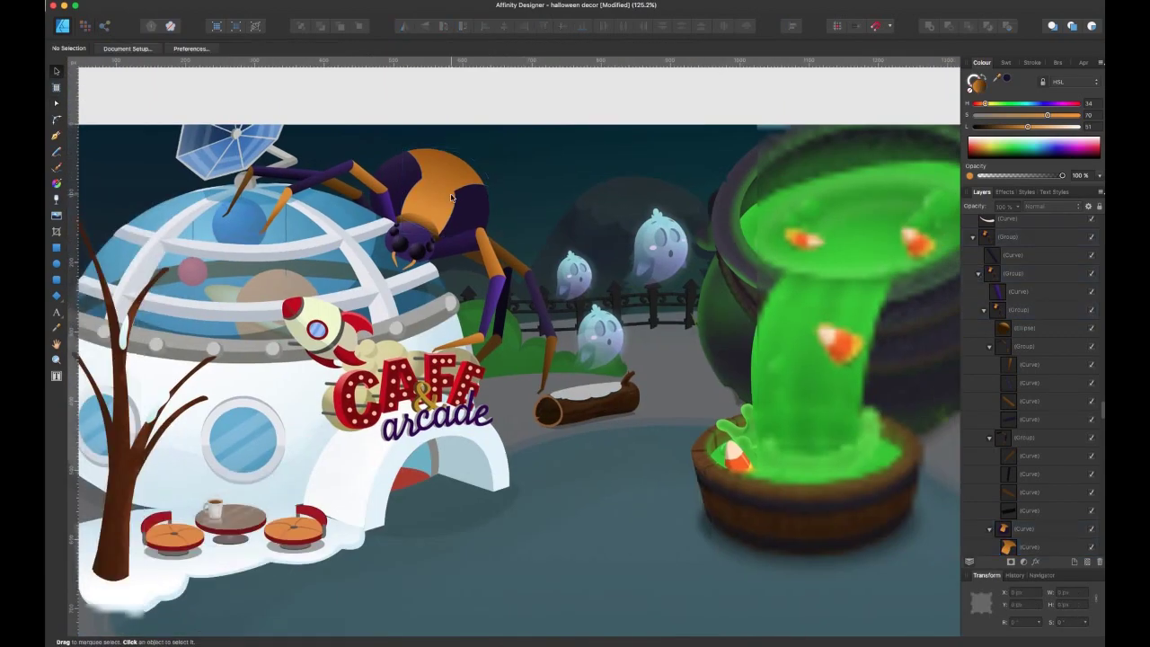
{"action": "scroll", "coordinate": [449, 179], "scroll_direction": "up", "scroll_amount": 3}
{"action": "key", "text": "a"}
{"action": "left_click_drag", "start_coordinate": [397, 164], "coordinate": [477, 196]}
{"action": "scroll", "coordinate": [454, 207], "scroll_direction": "down", "scroll_amount": 3}
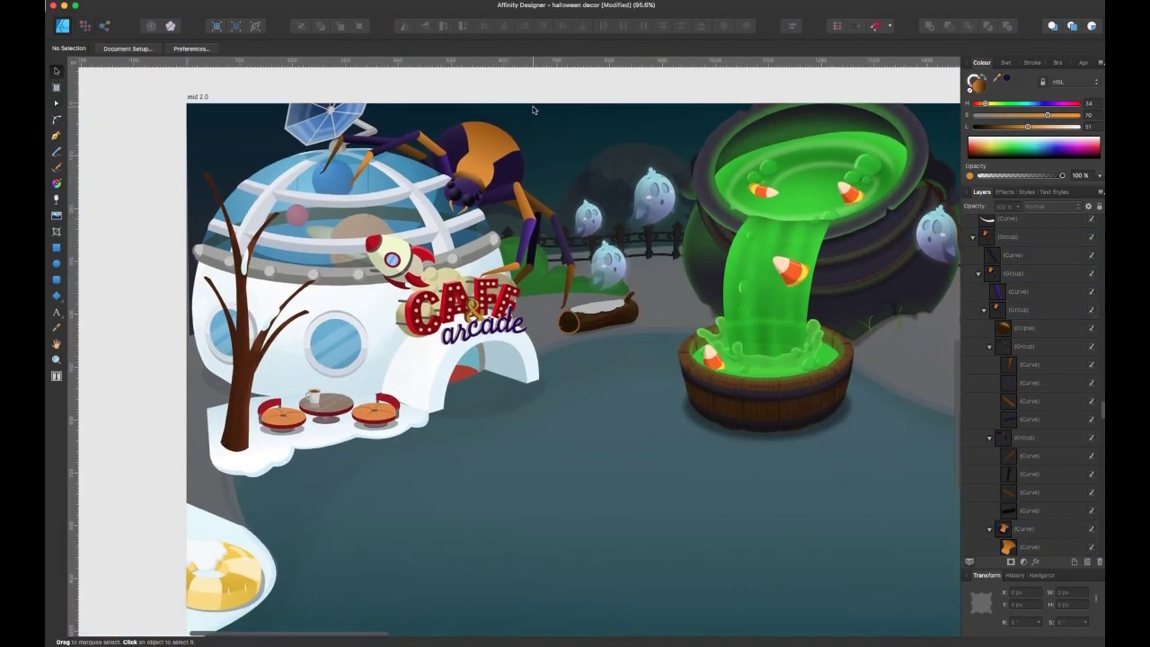
{"action": "key", "text": "v"}
{"action": "left_click_drag", "start_coordinate": [300, 113], "coordinate": [567, 162]}
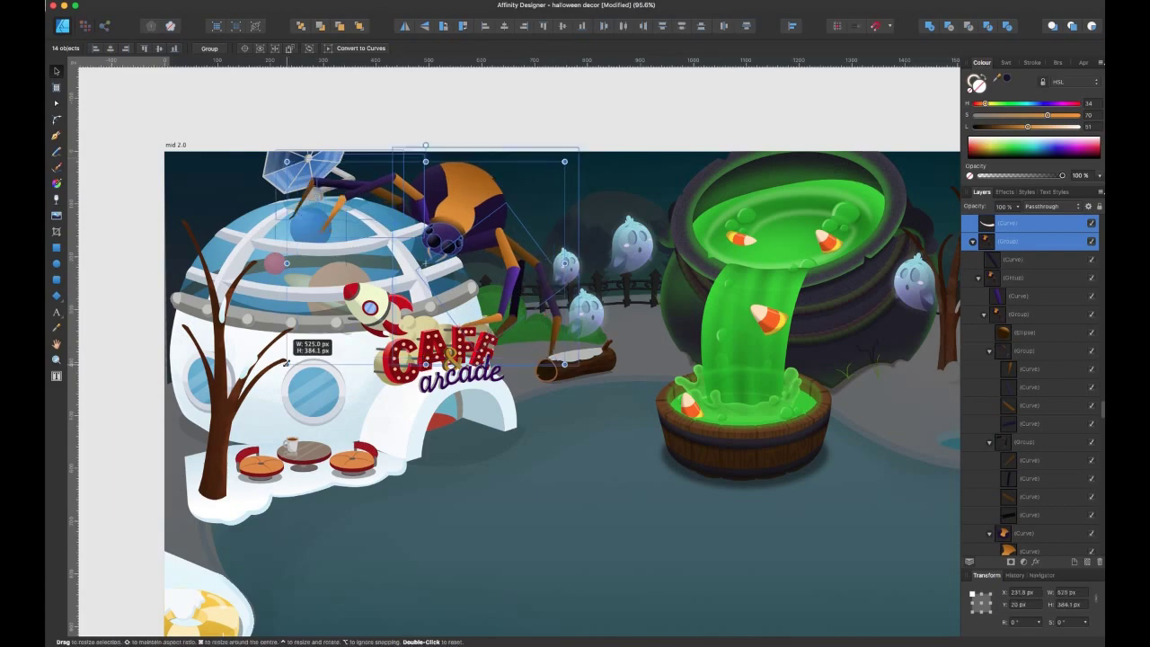
Turn on a soft Gaussian Blur effect for a green leg highlight curve
{"action": "scroll", "coordinate": [686, 243], "scroll_direction": "up", "scroll_amount": 3}
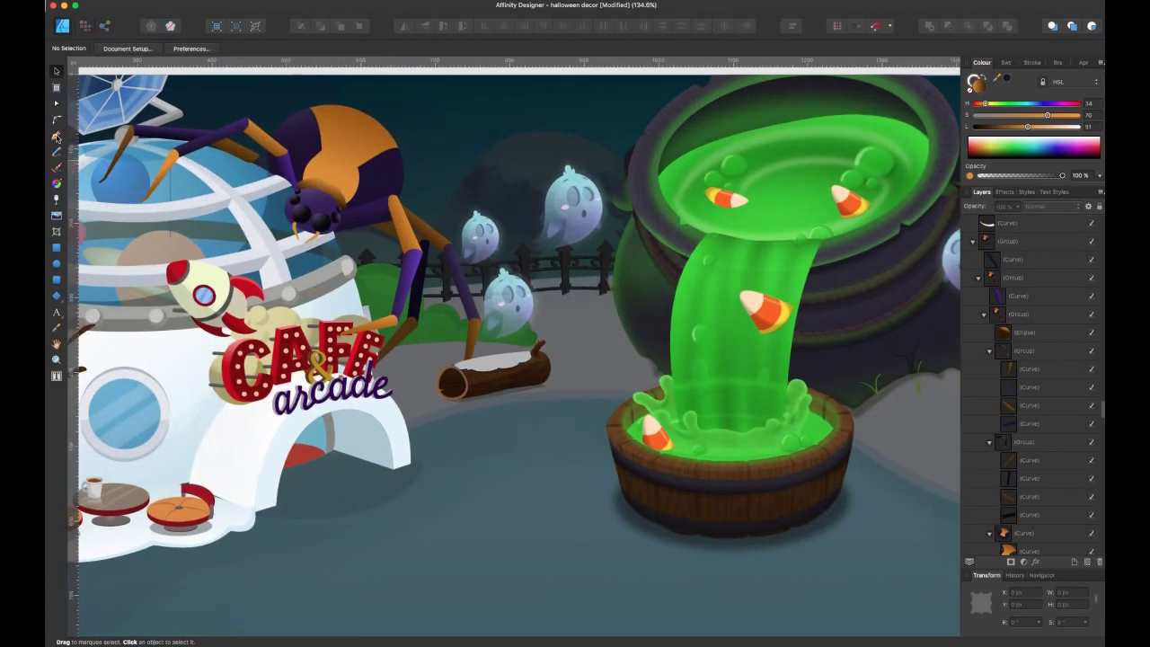
{"action": "scroll", "coordinate": [686, 244], "scroll_direction": "up", "scroll_amount": 2}
{"action": "key", "text": "a"}
{"action": "left_click", "coordinate": [413, 385]}
{"action": "left_click", "coordinate": [1005, 192]}
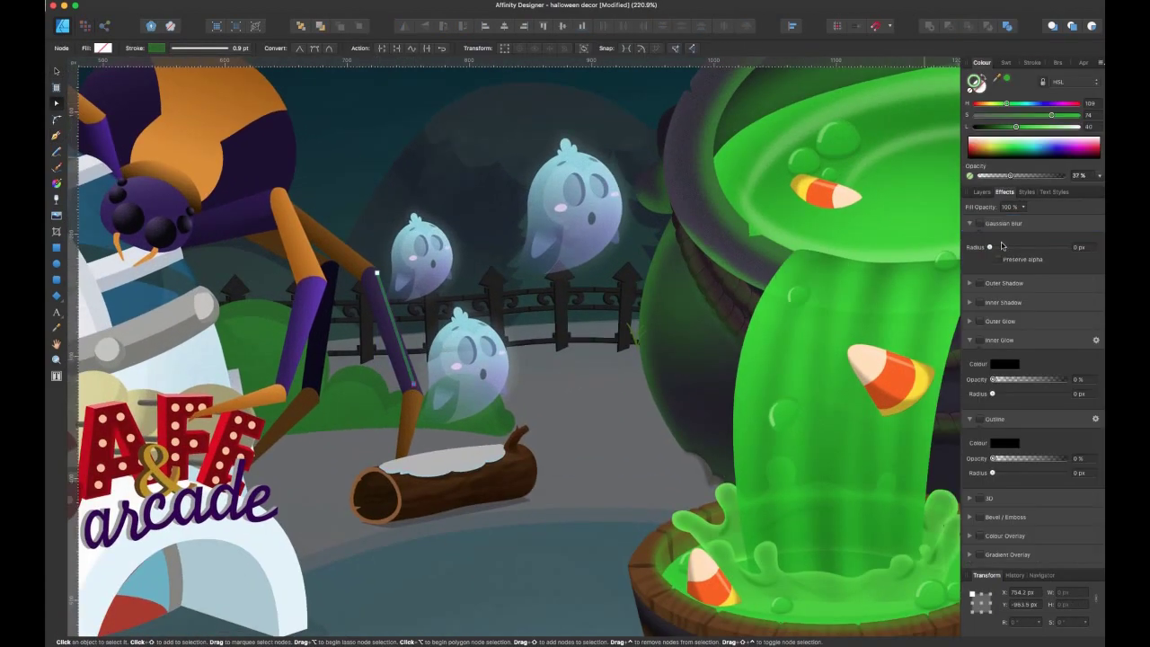
{"action": "left_click", "coordinate": [1033, 62]}
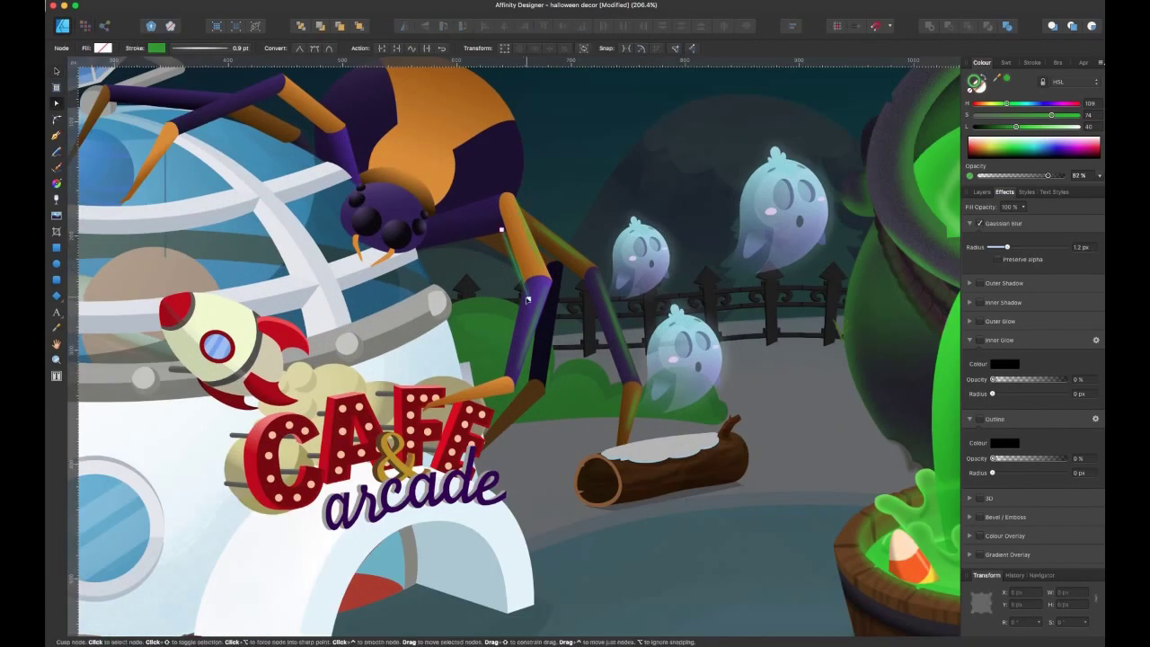
{"action": "scroll", "coordinate": [435, 216], "scroll_direction": "up", "scroll_amount": 3}
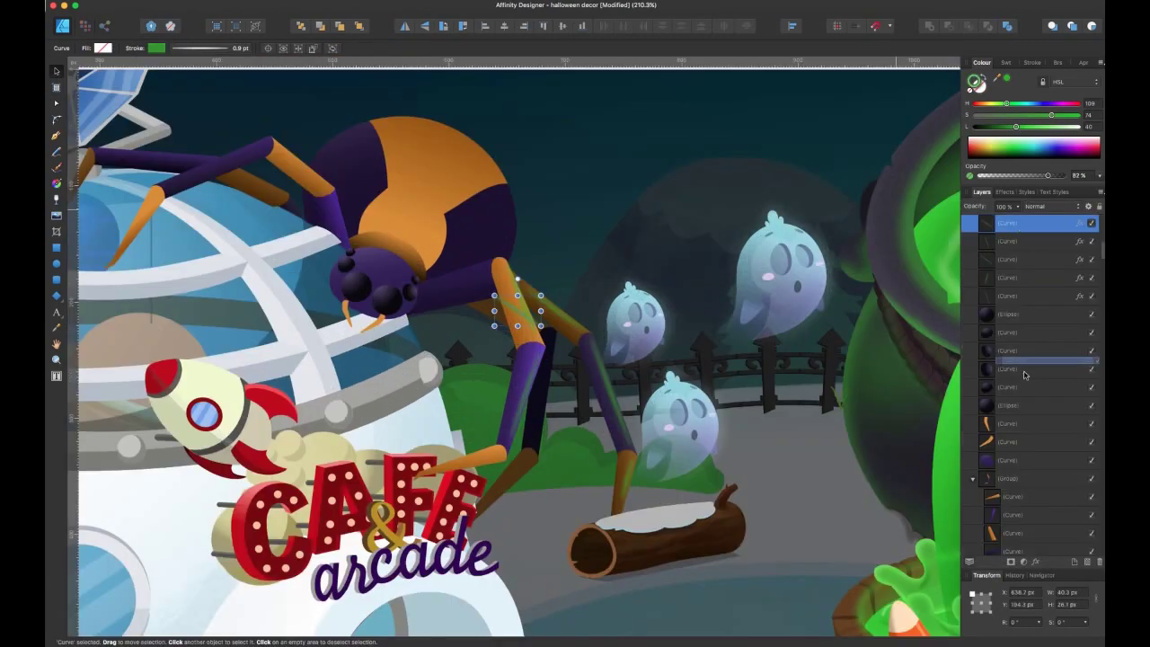
{"action": "scroll", "coordinate": [680, 387], "scroll_direction": "up", "scroll_amount": 3}
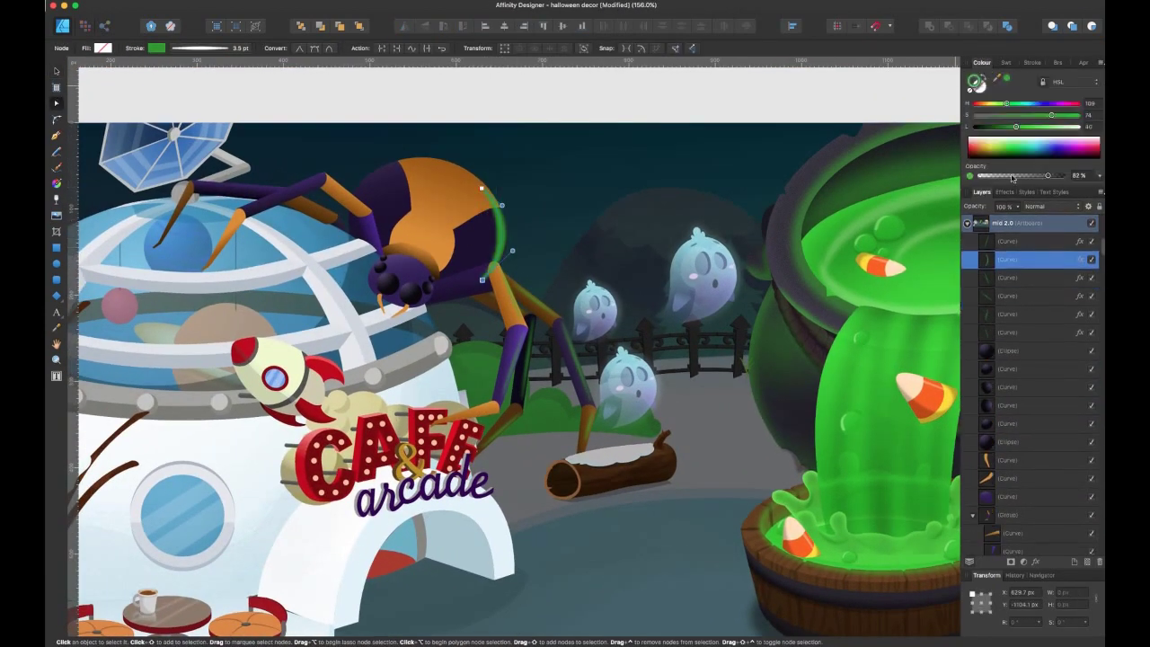
Reorder a leg highlight stroke in the layers and reduce its blur to about 2 px
{"action": "left_click", "coordinate": [1010, 62]}
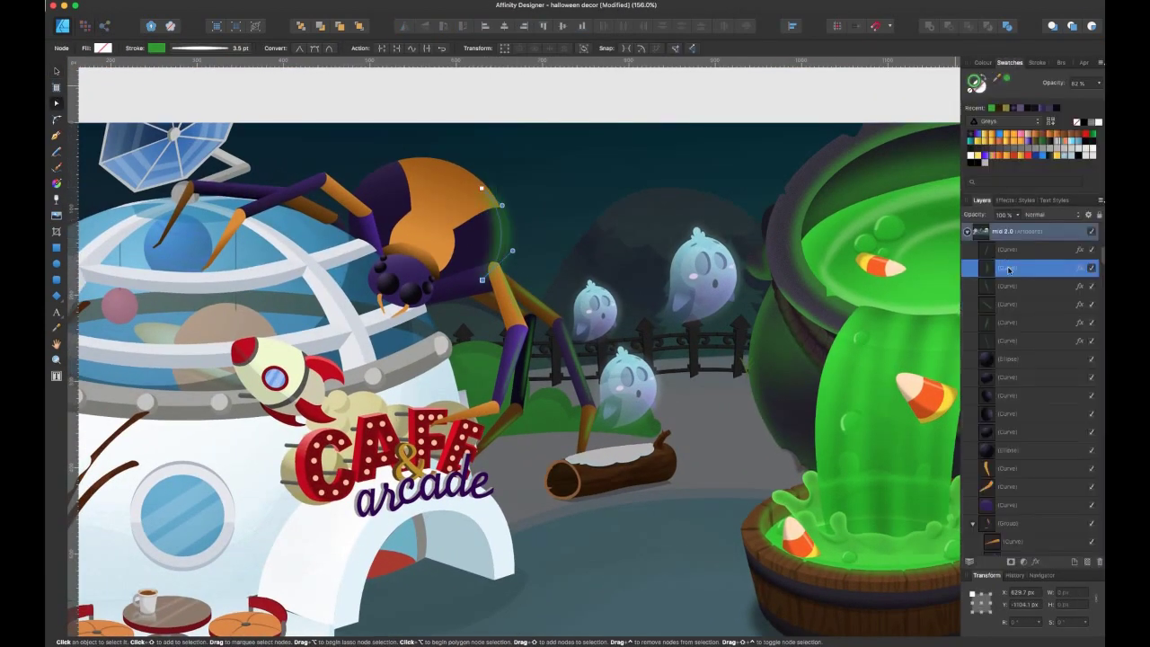
{"action": "left_click_drag", "start_coordinate": [1011, 442], "coordinate": [989, 476]}
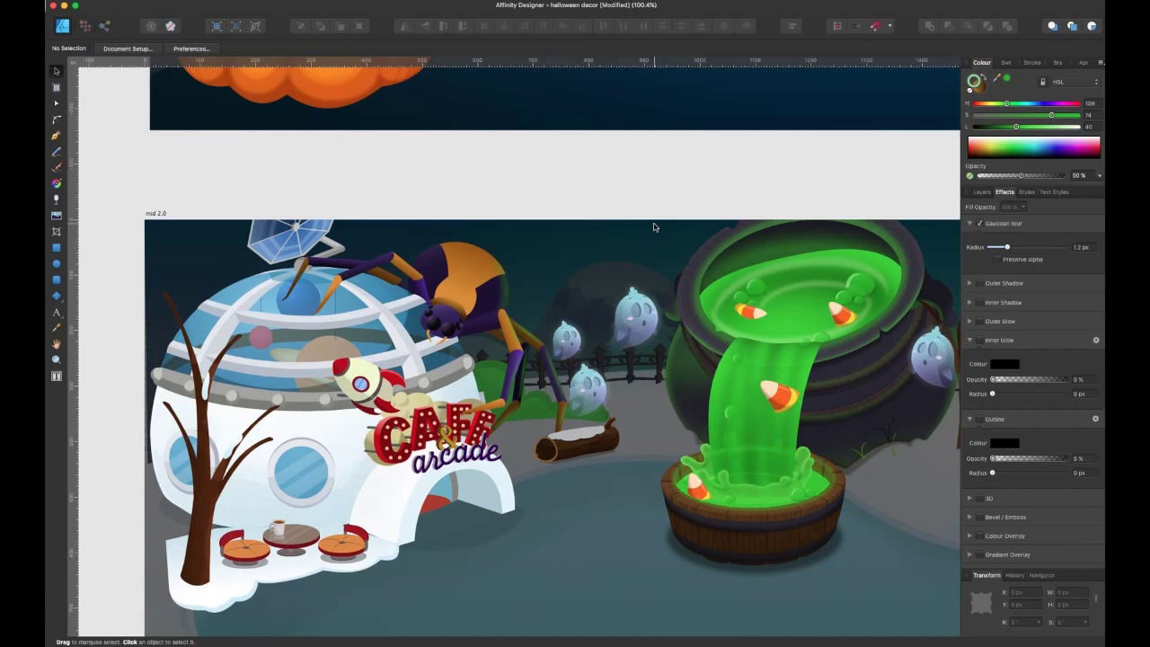
{"action": "scroll", "coordinate": [654, 227], "scroll_direction": "down", "scroll_amount": 1}
{"action": "scroll", "coordinate": [522, 275], "scroll_direction": "up", "scroll_amount": 5}
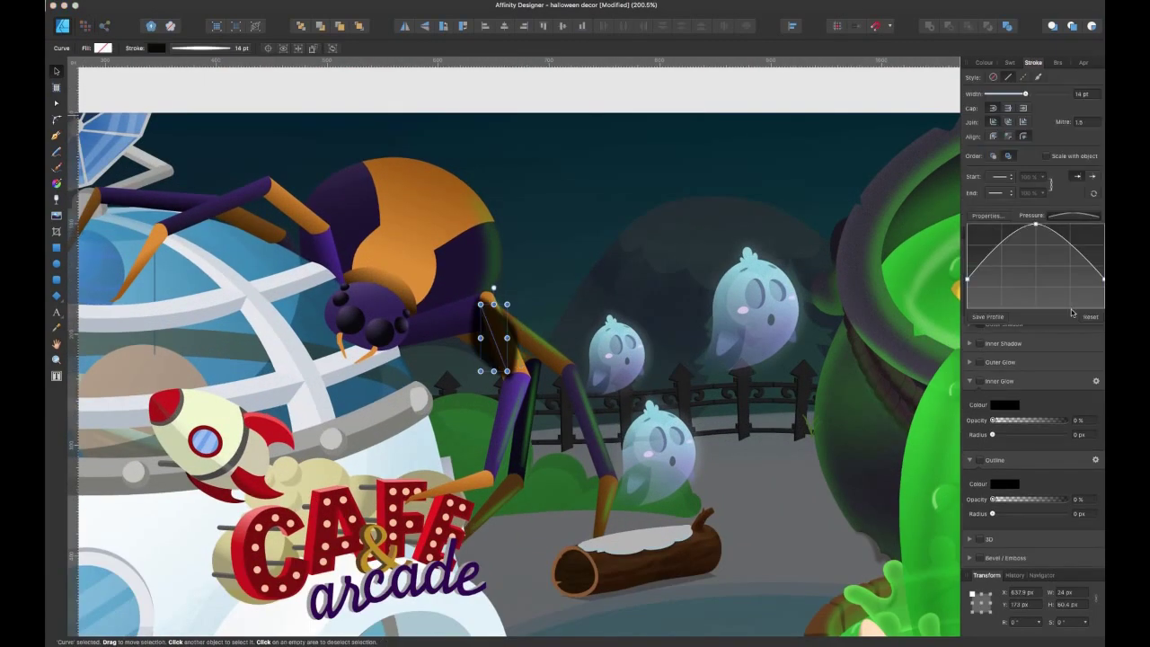
{"action": "left_click_drag", "start_coordinate": [1017, 251], "coordinate": [1009, 250]}
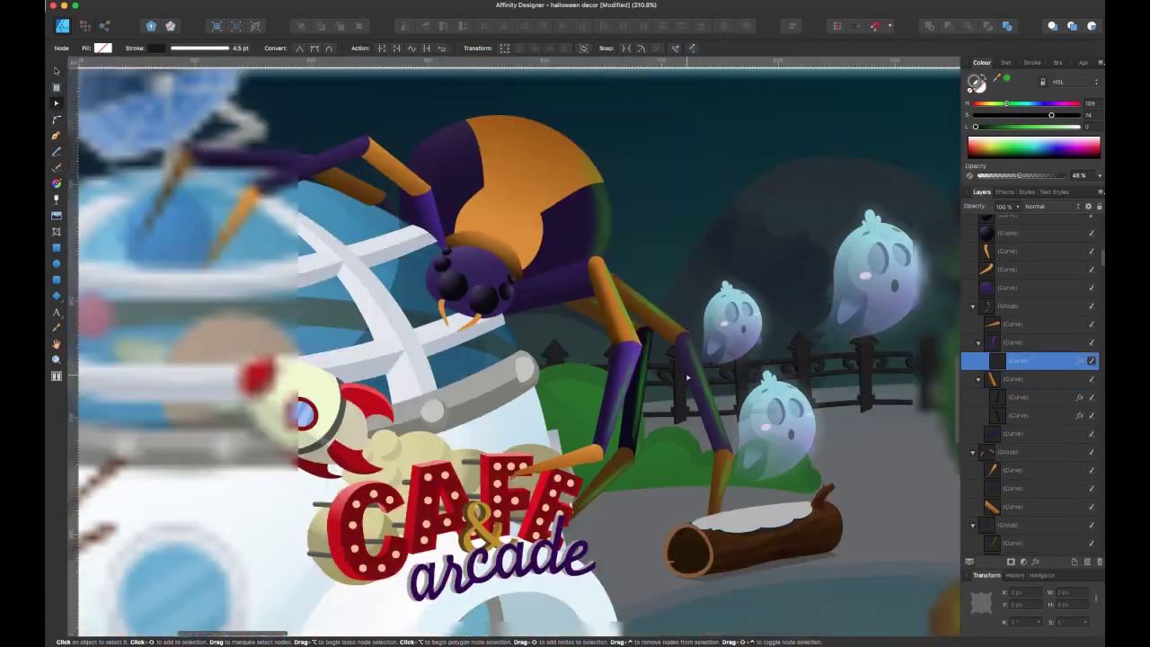
Give the leg highlight a textured brush stroke for a fuzzy edge
{"action": "key", "text": "a"}
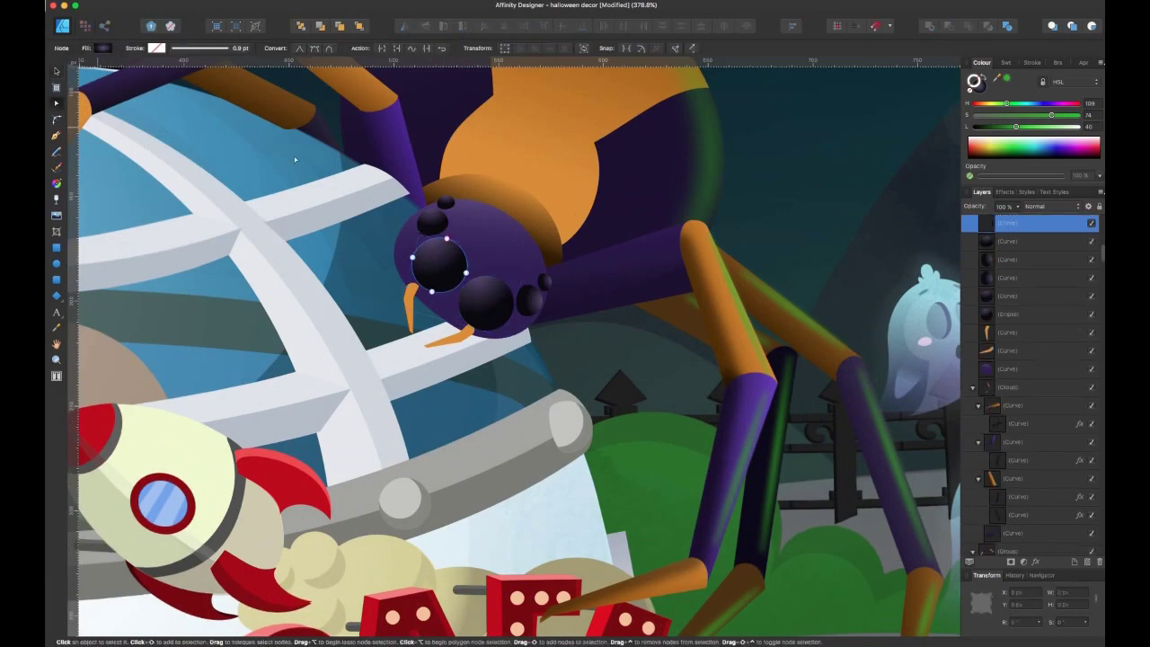
{"action": "left_click", "coordinate": [447, 261]}
{"action": "scroll", "coordinate": [447, 256], "scroll_direction": "up", "scroll_amount": 2}
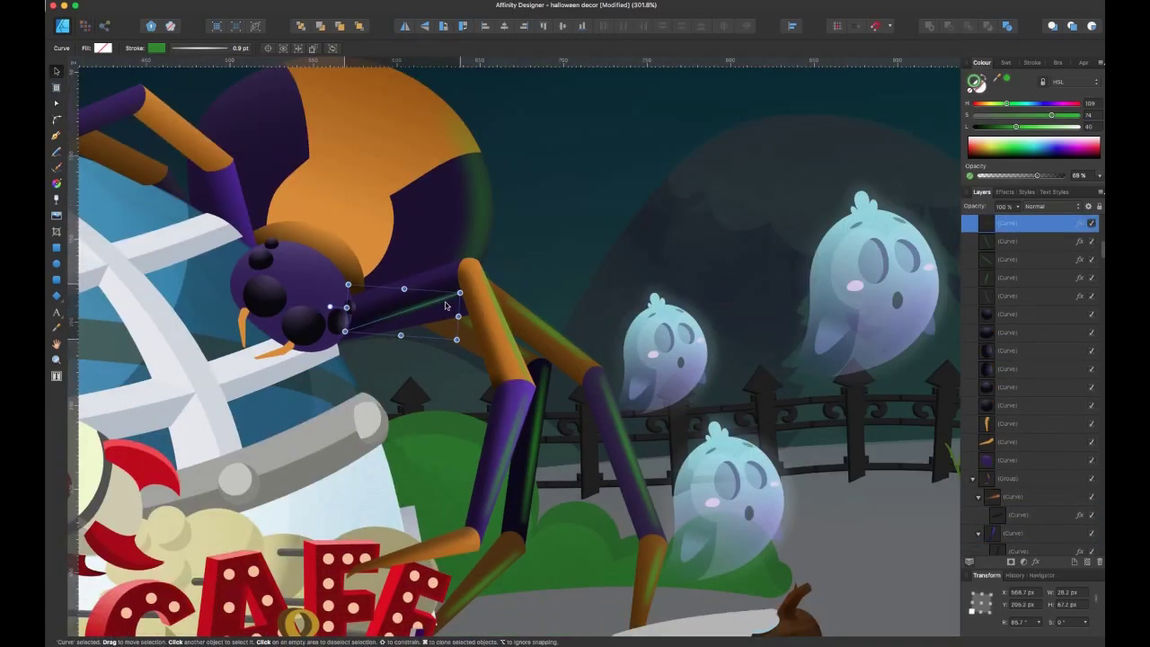
{"action": "scroll", "coordinate": [431, 310], "scroll_direction": "up", "scroll_amount": 2}
{"action": "scroll", "coordinate": [467, 297], "scroll_direction": "up", "scroll_amount": 5}
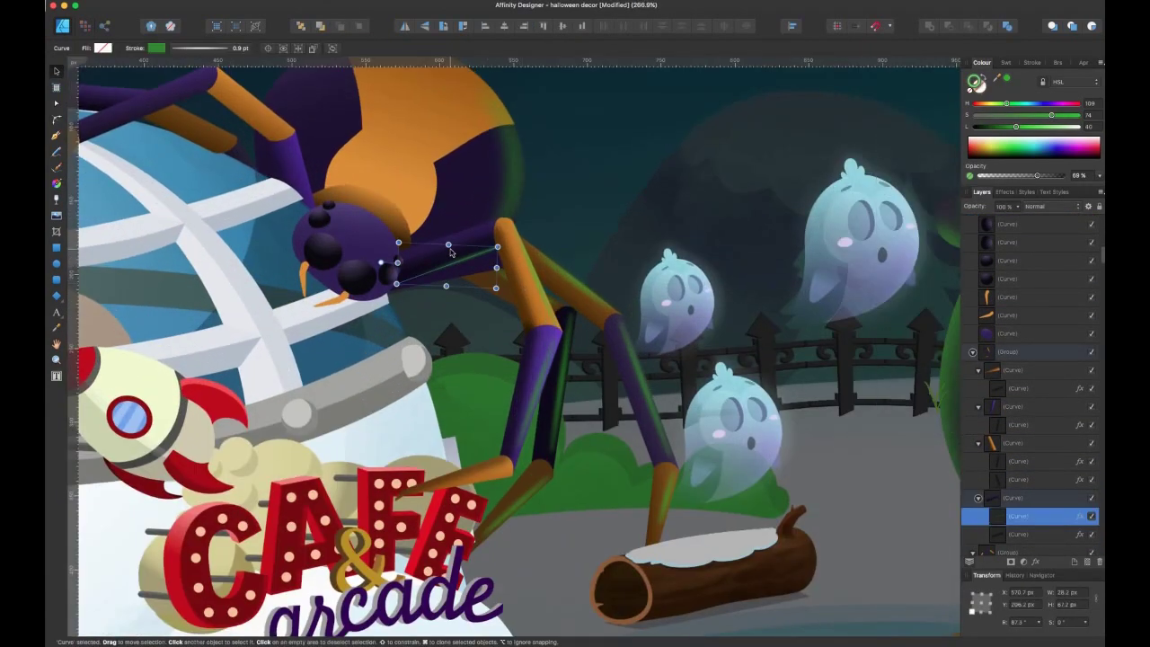
{"action": "left_click", "coordinate": [1057, 62]}
{"action": "left_click", "coordinate": [1031, 108]}
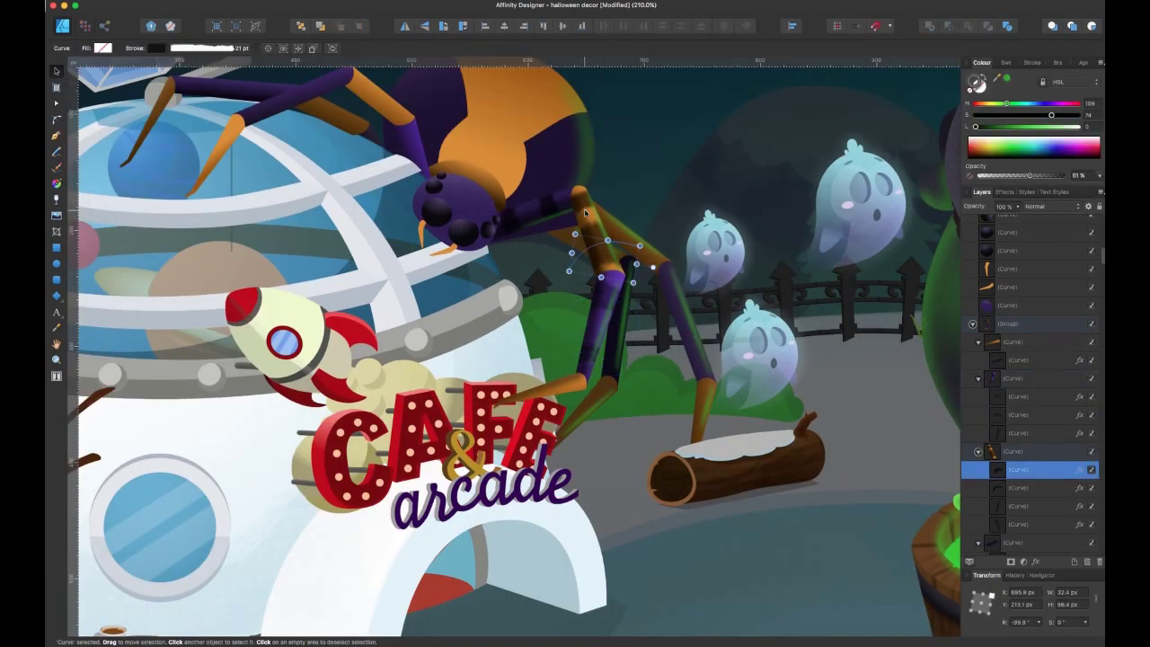
Select the spider's leg curves and segments for further editing
{"action": "left_click", "coordinate": [1013, 519], "text": "shift"}
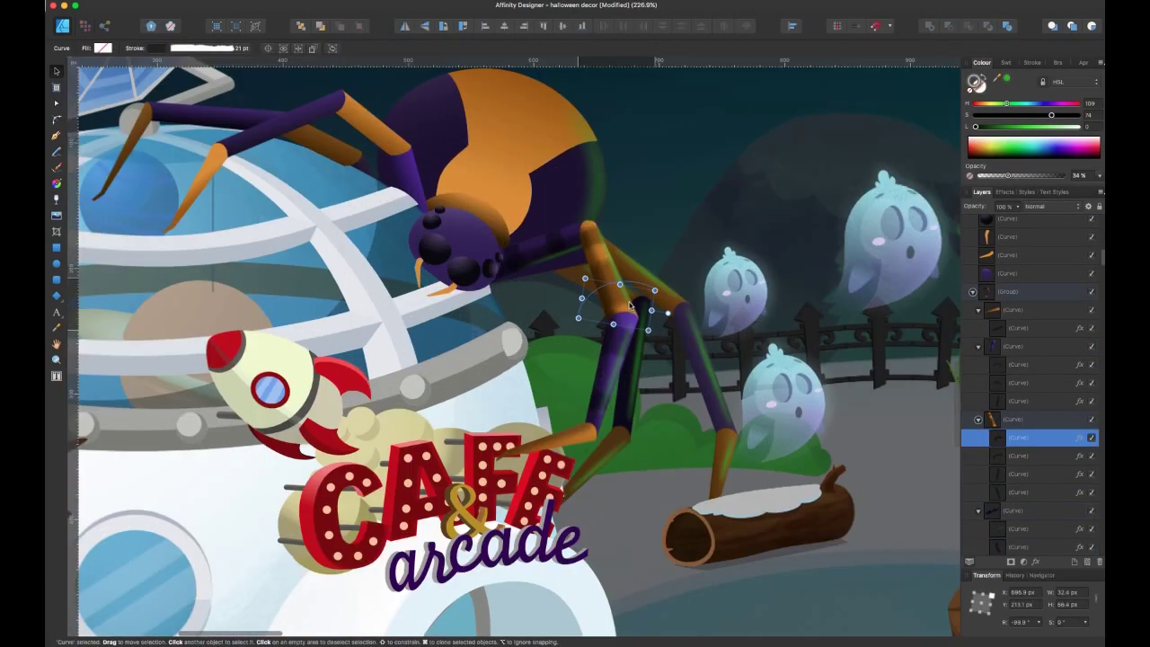
{"action": "scroll", "coordinate": [534, 249], "scroll_direction": "up", "scroll_amount": 5}
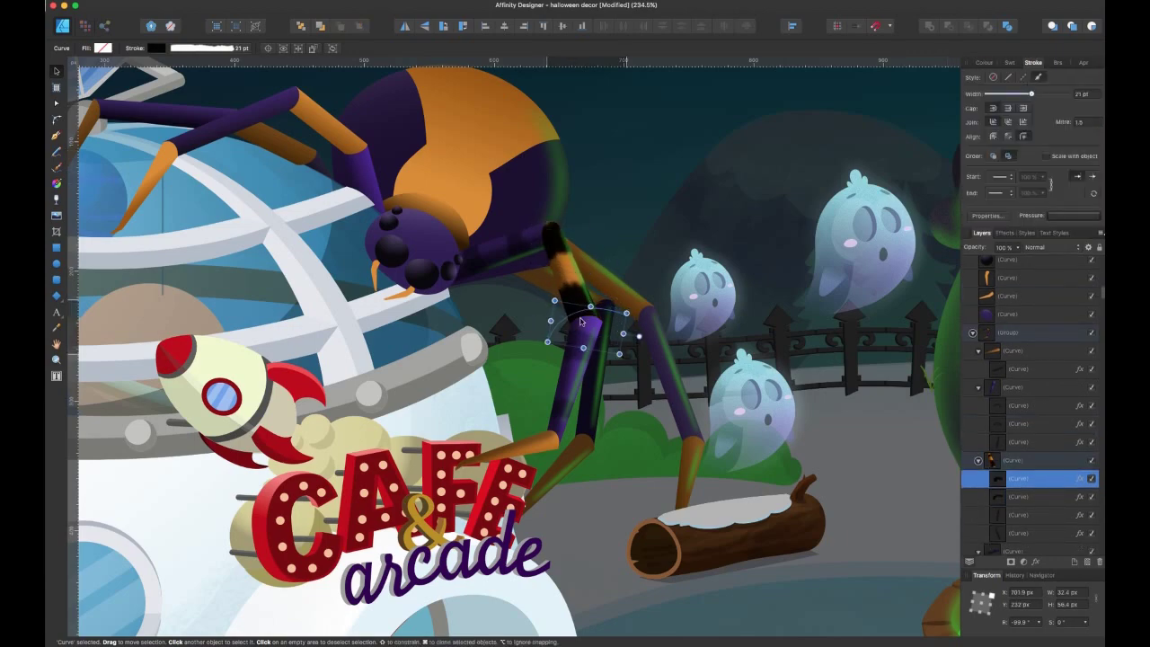
{"action": "left_click", "coordinate": [604, 338]}
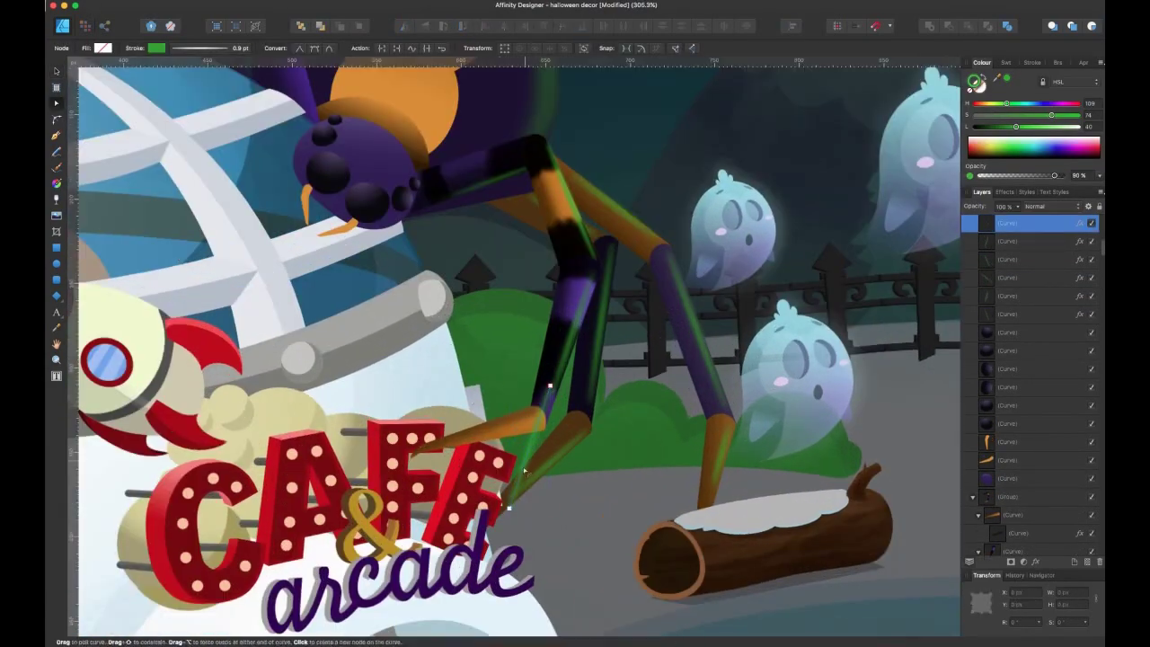
{"action": "left_click", "coordinate": [536, 430]}
{"action": "key", "text": "v"}
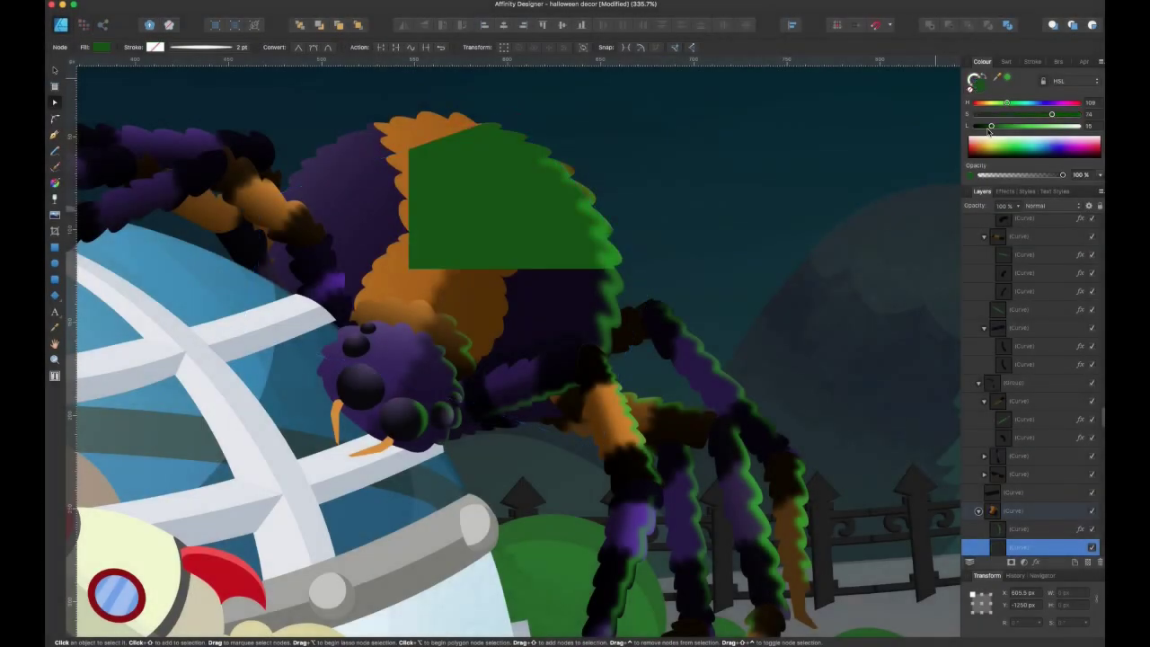
Reshape the body patch, rotate it about 10 degrees, and adjust its radial gradient shading
{"action": "mouse_move", "coordinate": [503, 197]}
{"action": "left_mouse_down"}
{"action": "mouse_move", "coordinate": [481, 256]}
{"action": "mouse_move", "coordinate": [516, 232]}
{"action": "left_mouse_up"}
{"action": "scroll", "coordinate": [516, 232], "scroll_direction": "up", "scroll_amount": 2}
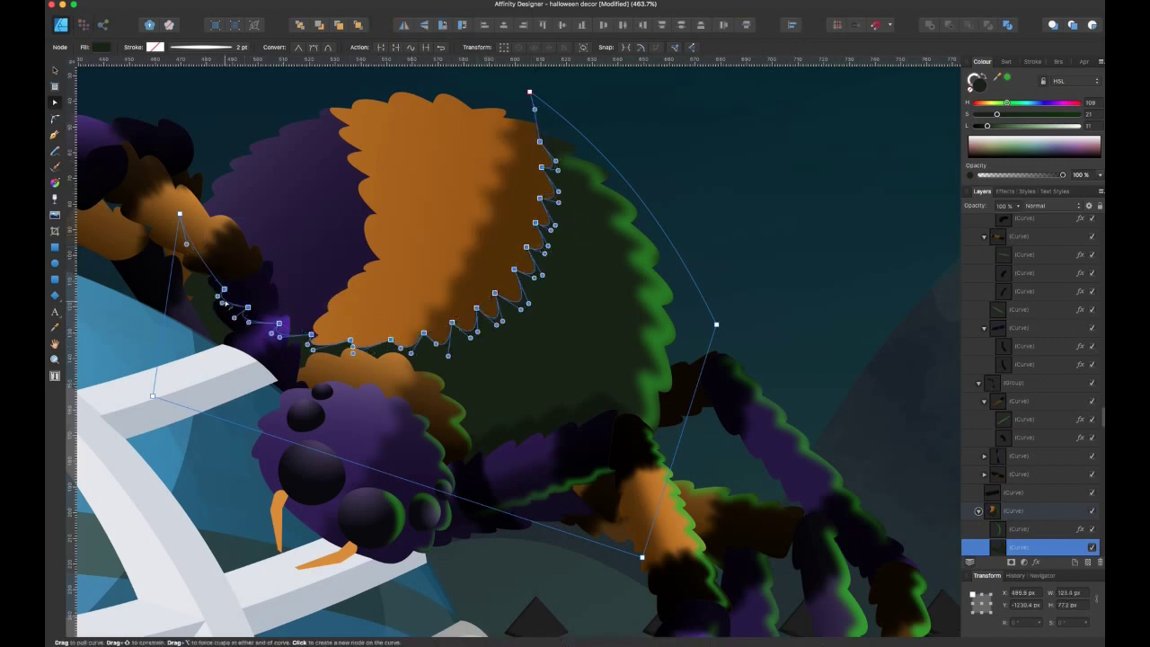
{"action": "key", "text": "v"}
{"action": "left_click_drag", "start_coordinate": [488, 148], "coordinate": [629, 152]}
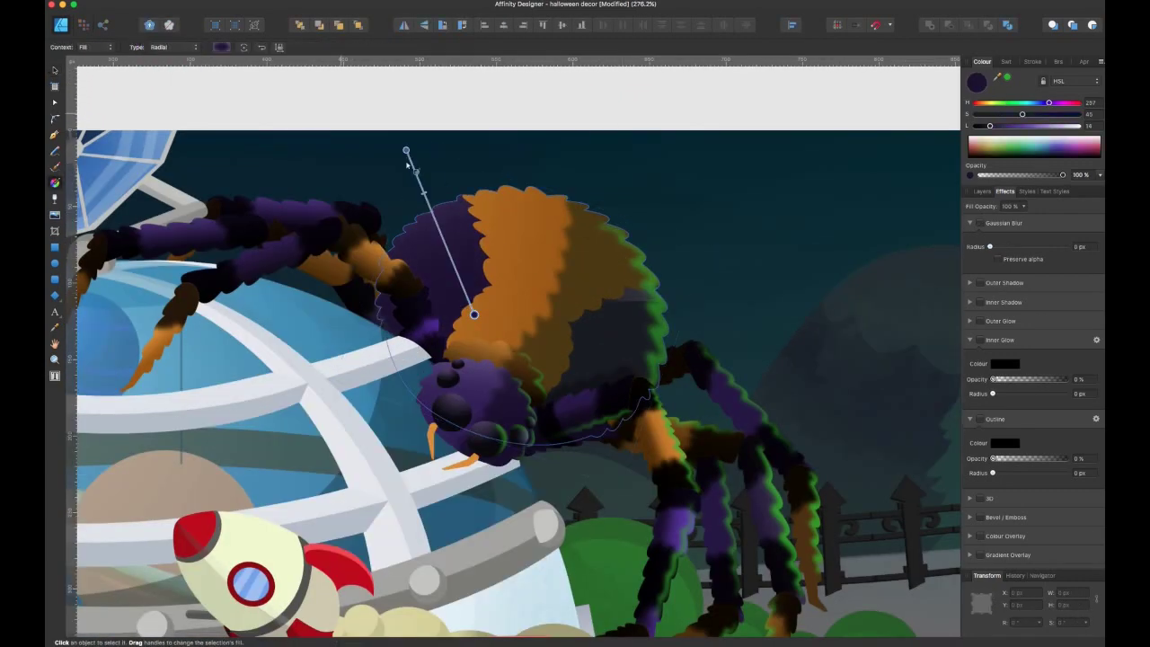
{"action": "left_click_drag", "start_coordinate": [409, 164], "coordinate": [431, 176]}
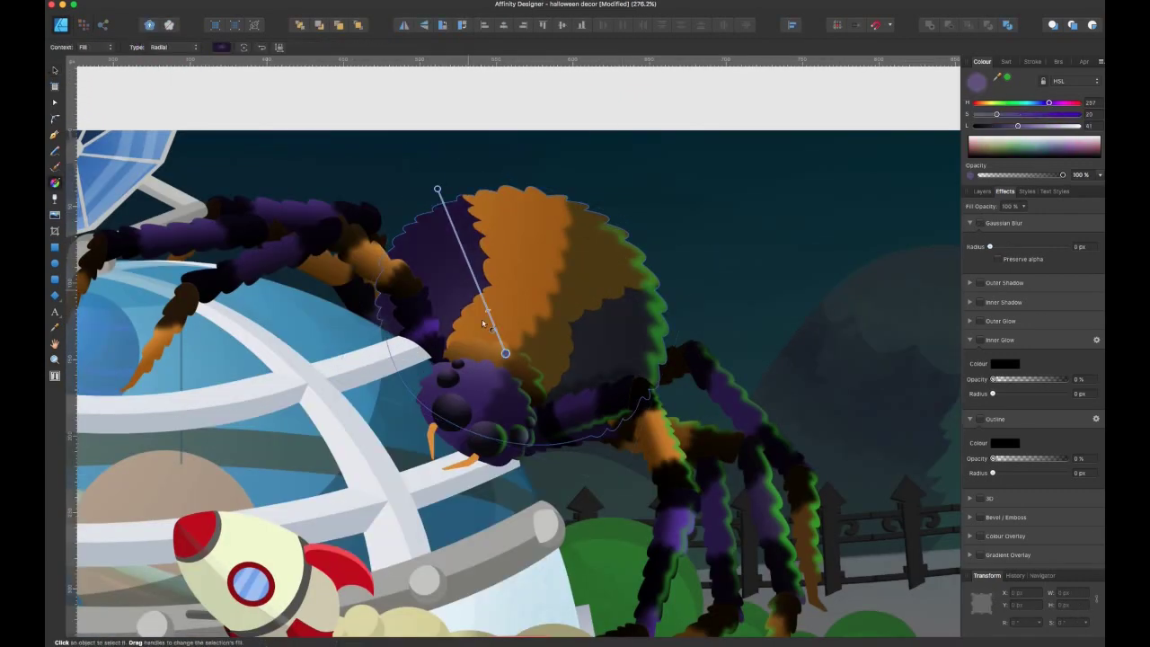
Rotate the right-hand leg group to re-angle the spider's legs
{"action": "key", "text": "v"}
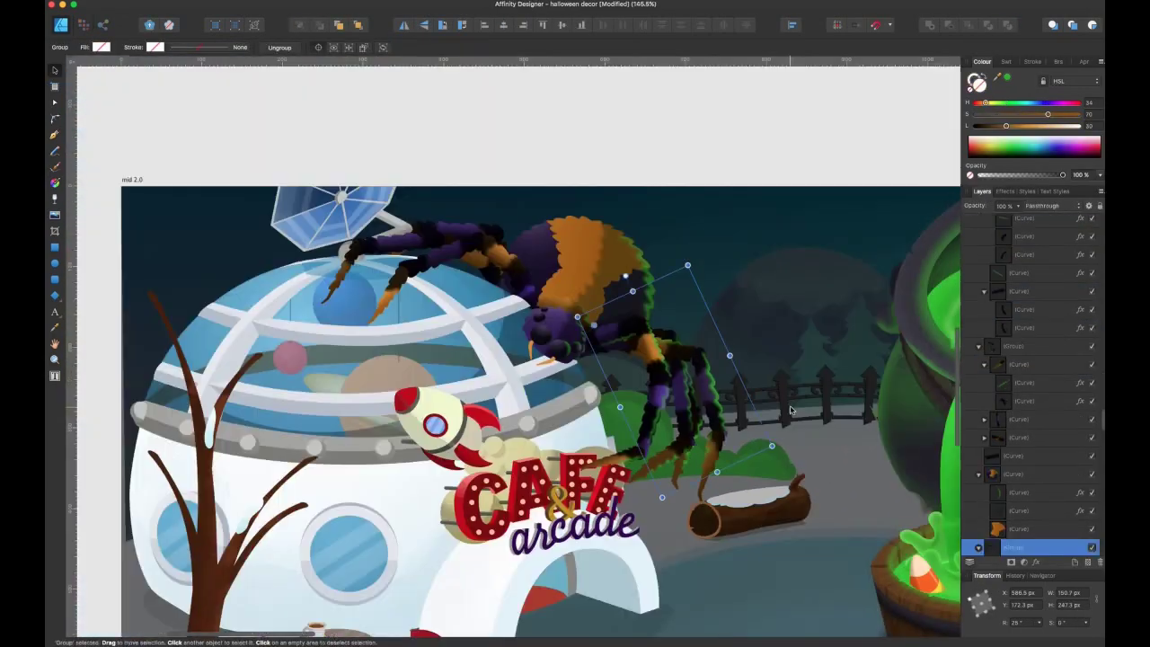
{"action": "left_click_drag", "start_coordinate": [604, 454], "coordinate": [593, 474]}
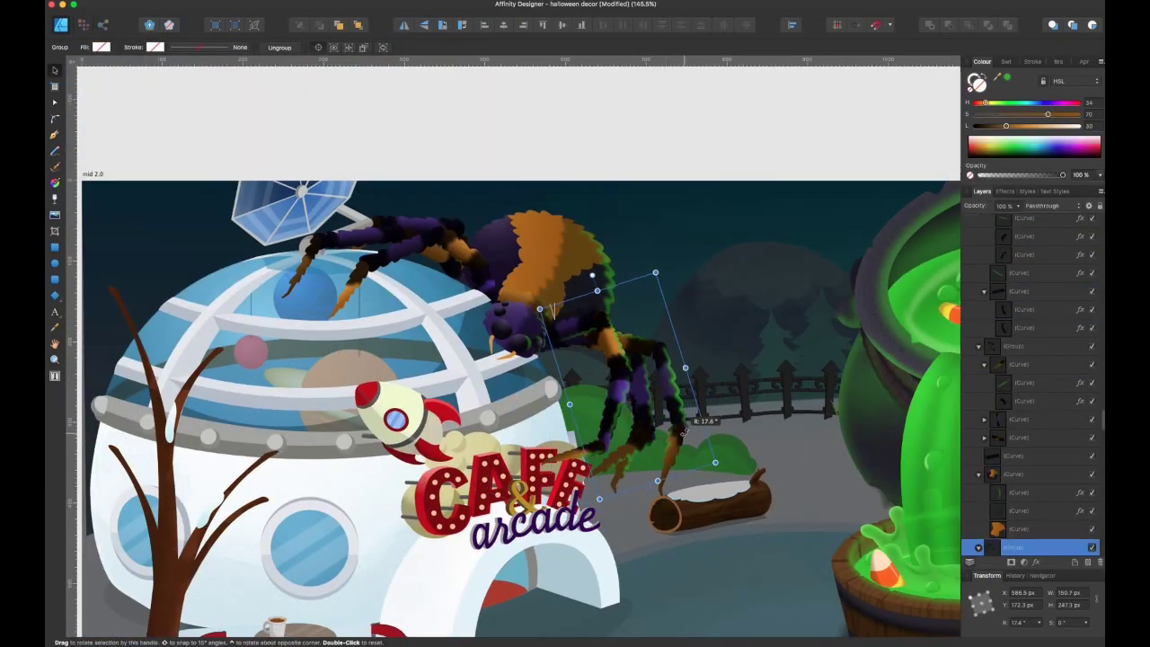
{"action": "left_click", "coordinate": [1020, 347]}
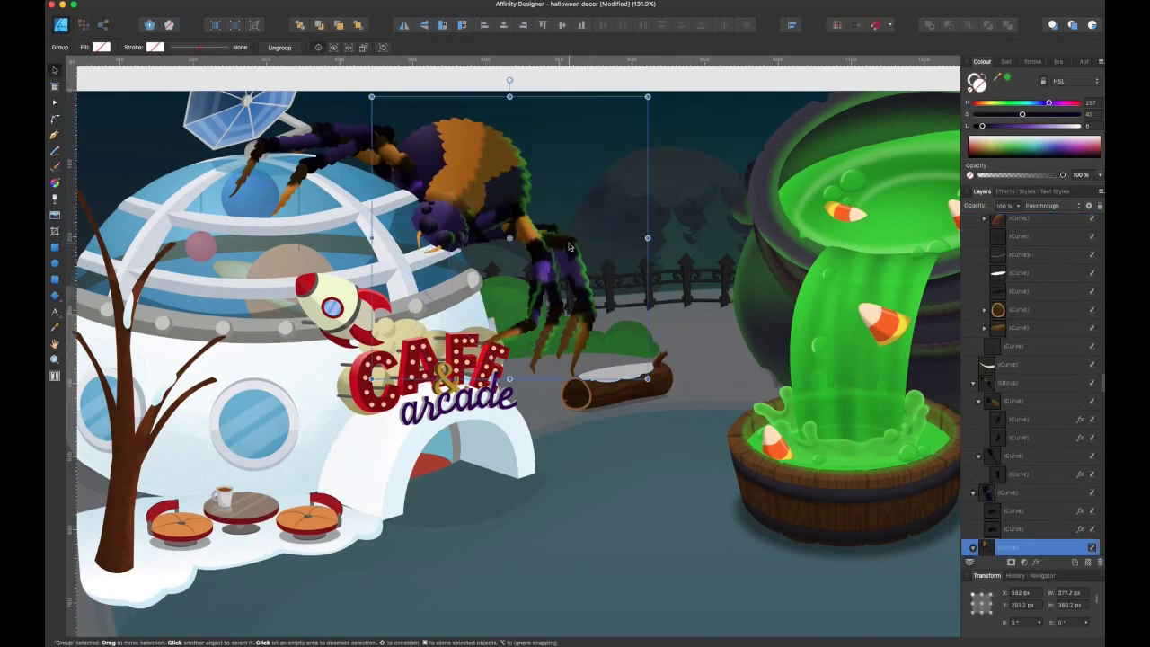
Draw a faint three-point stroke beneath the spider's head and set its effects
{"action": "double_click", "coordinate": [566, 249]}
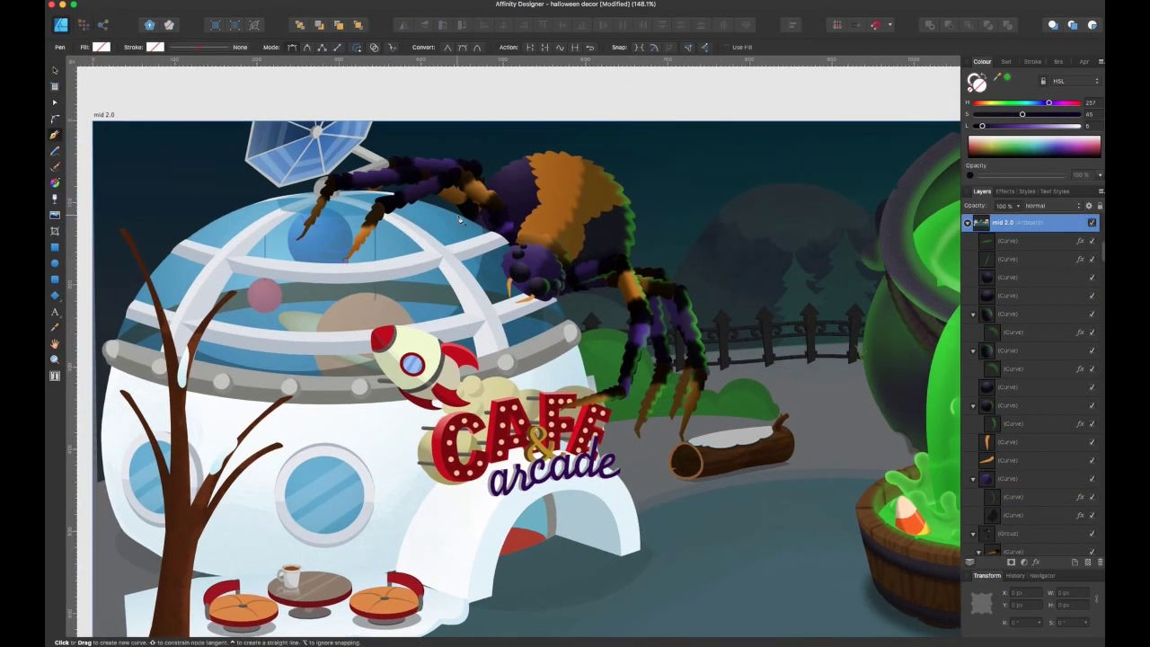
{"action": "left_click", "coordinate": [428, 210]}
{"action": "left_click", "coordinate": [381, 230]}
{"action": "left_click", "coordinate": [345, 261]}
{"action": "key", "text": "a"}
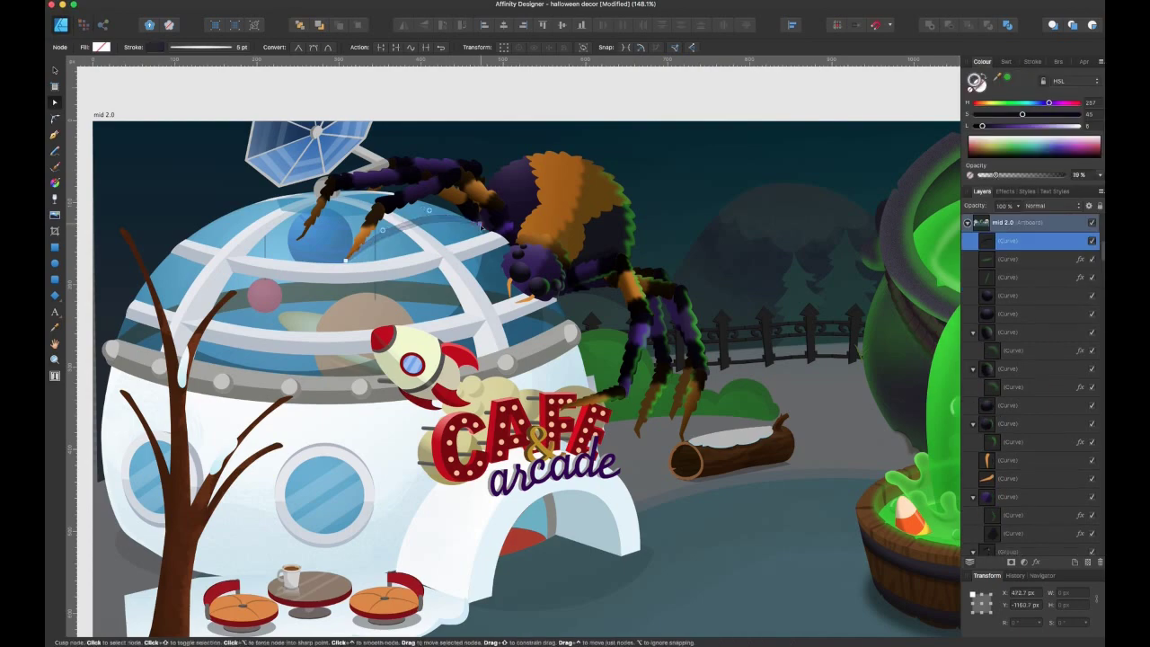
{"action": "left_click", "coordinate": [1005, 191]}
{"action": "key", "text": "v"}
{"action": "scroll", "coordinate": [511, 149], "scroll_direction": "up", "scroll_amount": 2}
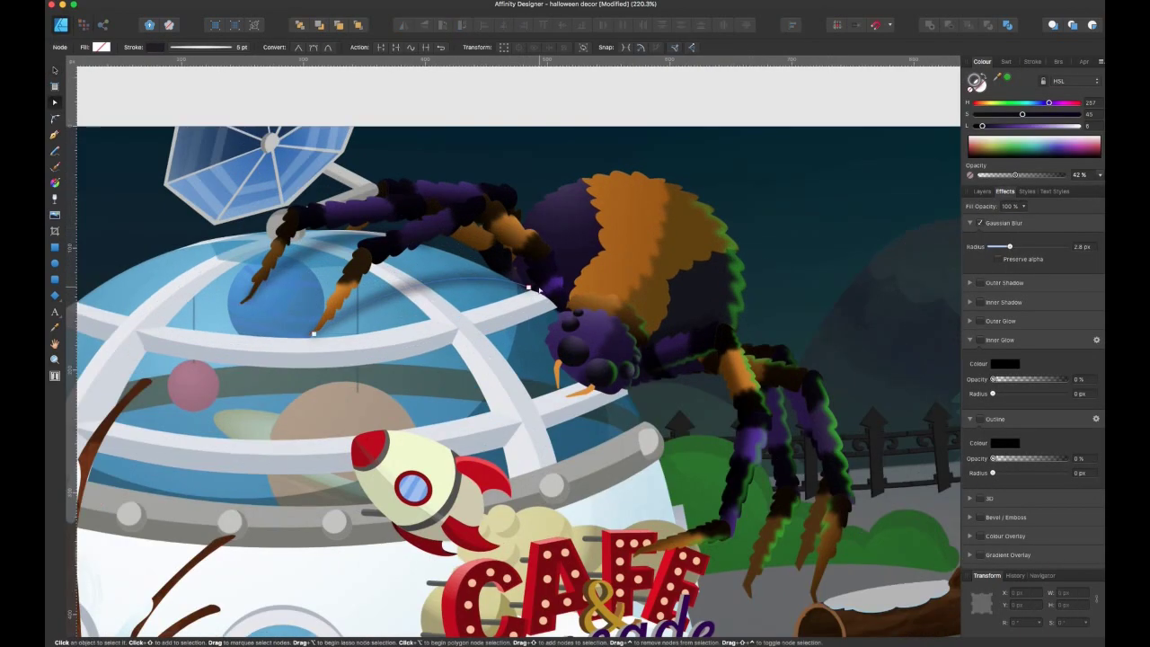
Shift the new curve's nodes up and to the right
{"action": "key", "text": "p"}
{"action": "scroll", "coordinate": [510, 239], "scroll_direction": "down", "scroll_amount": 3}
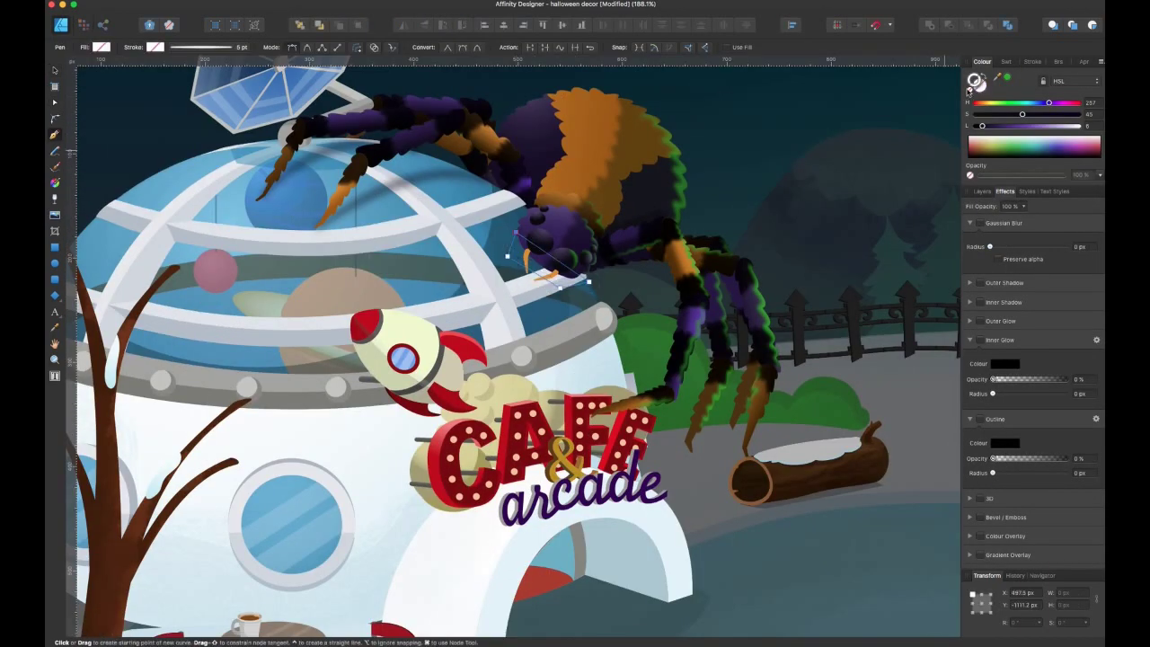
{"action": "key", "text": "a"}
{"action": "scroll", "coordinate": [533, 281], "scroll_direction": "up", "scroll_amount": 3}
{"action": "left_click_drag", "start_coordinate": [616, 307], "coordinate": [632, 285]}
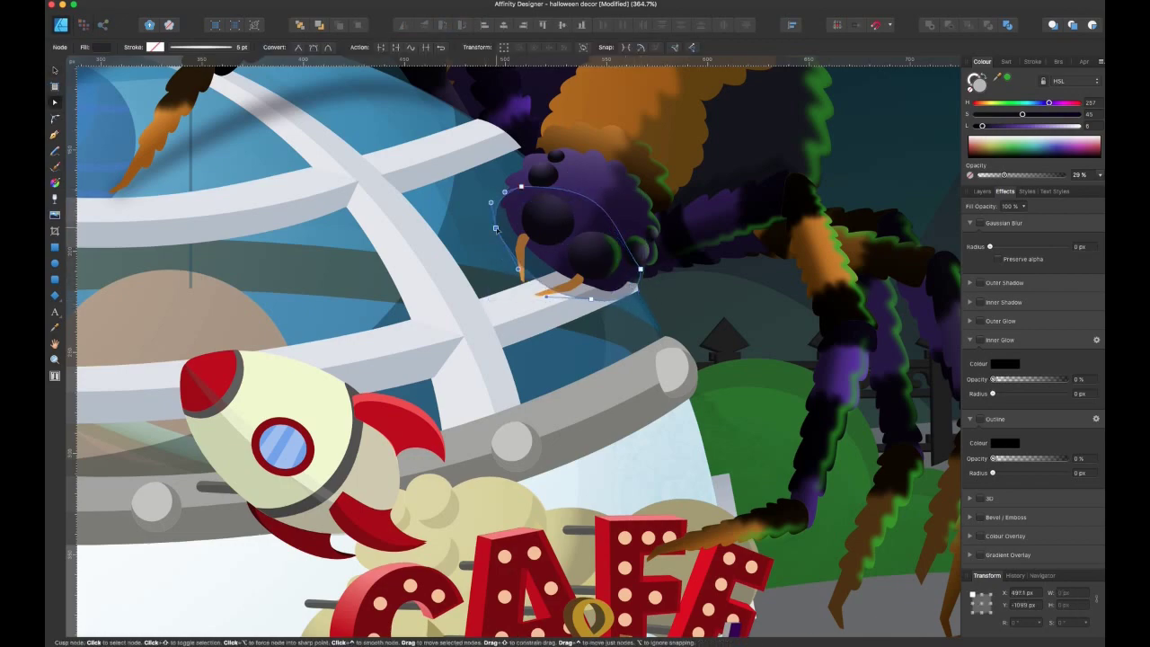
{"action": "key", "text": "v"}
Edit a fang curve's nodes and pull the log's snow cap edge downward
{"action": "left_click_drag", "start_coordinate": [674, 135], "coordinate": [486, 305]}
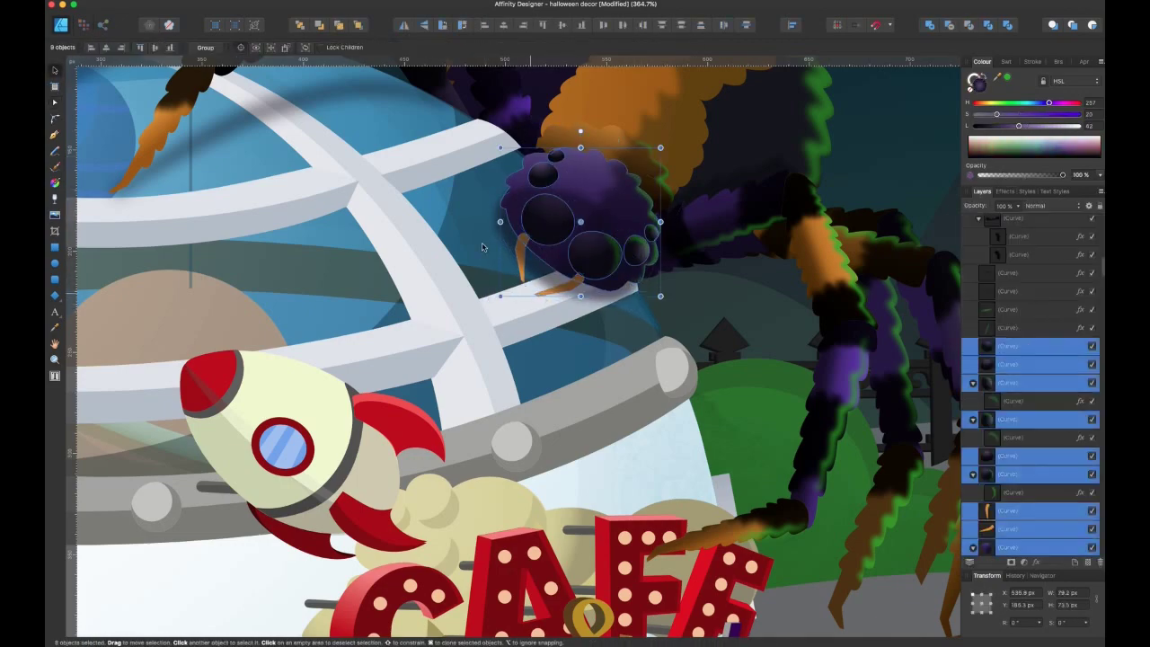
{"action": "scroll", "coordinate": [482, 247], "scroll_direction": "down", "scroll_amount": 3}
{"action": "left_click", "coordinate": [493, 301]}
{"action": "scroll", "coordinate": [493, 304], "scroll_direction": "up", "scroll_amount": 3}
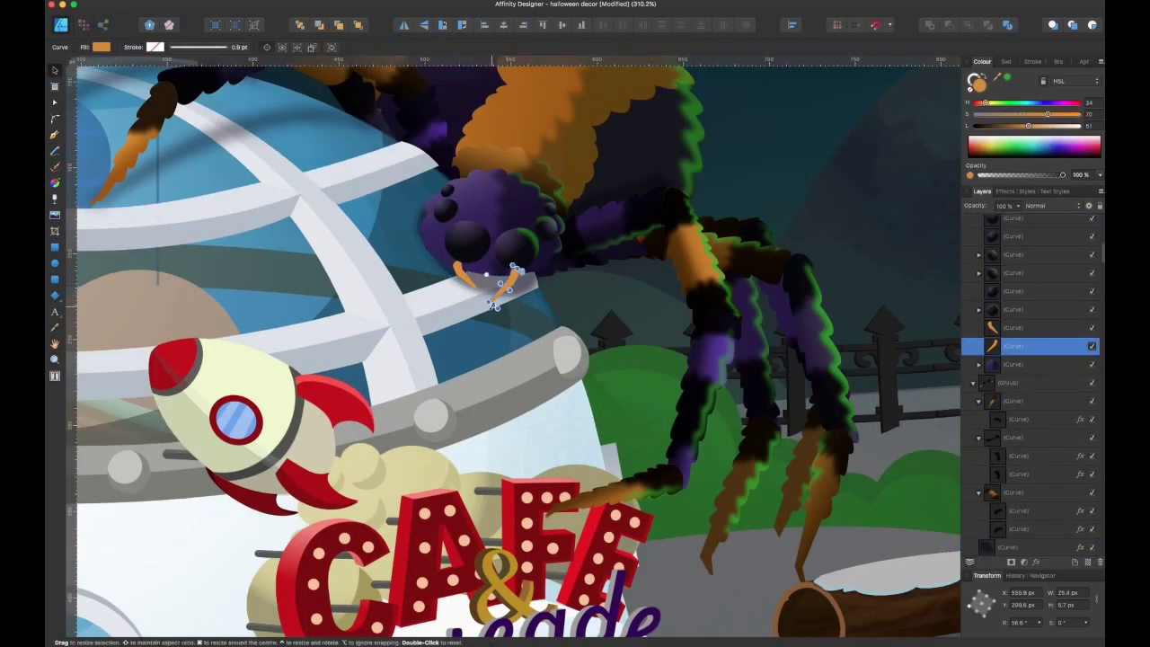
{"action": "scroll", "coordinate": [493, 304], "scroll_direction": "down", "scroll_amount": 2}
{"action": "double_click", "coordinate": [432, 255]}
{"action": "scroll", "coordinate": [454, 306], "scroll_direction": "up", "scroll_amount": 2}
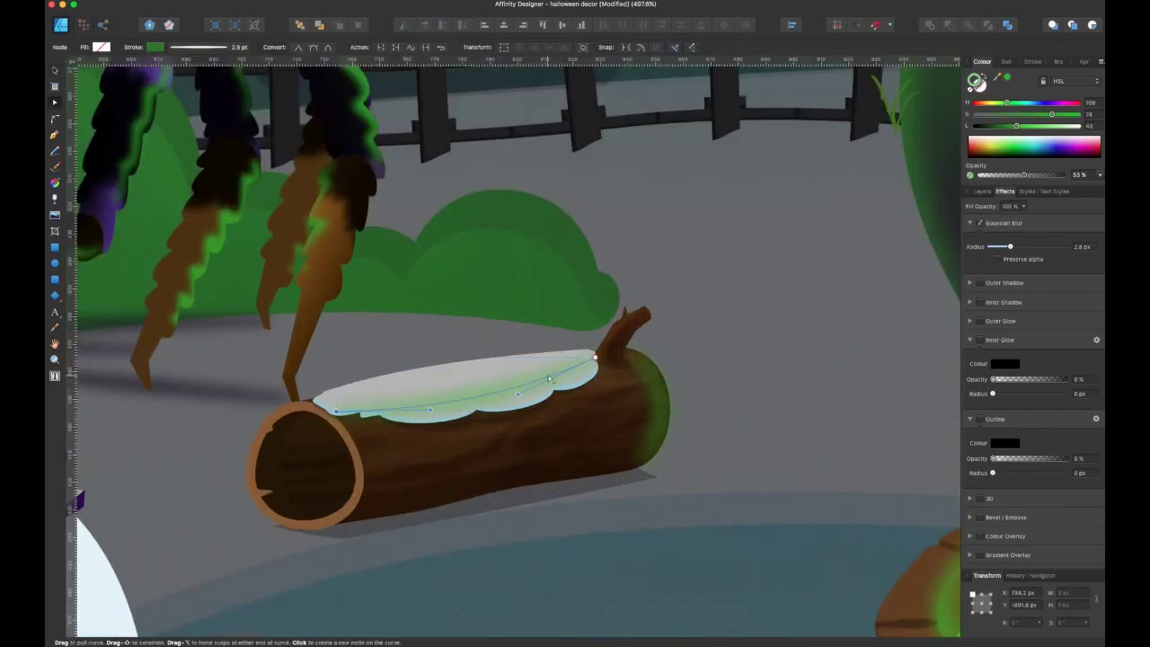
{"action": "scroll", "coordinate": [578, 321], "scroll_direction": "up", "scroll_amount": 3}
{"action": "left_click_drag", "start_coordinate": [477, 415], "coordinate": [478, 426]}
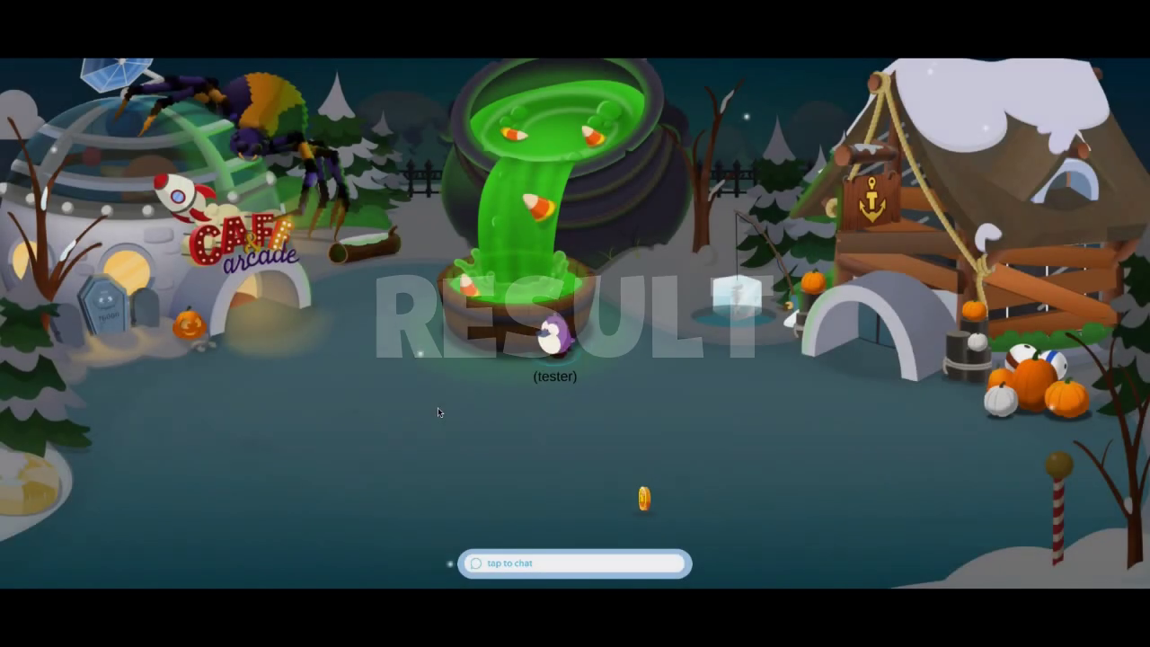
Walk the penguin around the Halloween room, grab the coin for +10, and chat 'Happy Halloween!'
{"action": "left_click", "coordinate": [438, 409]}
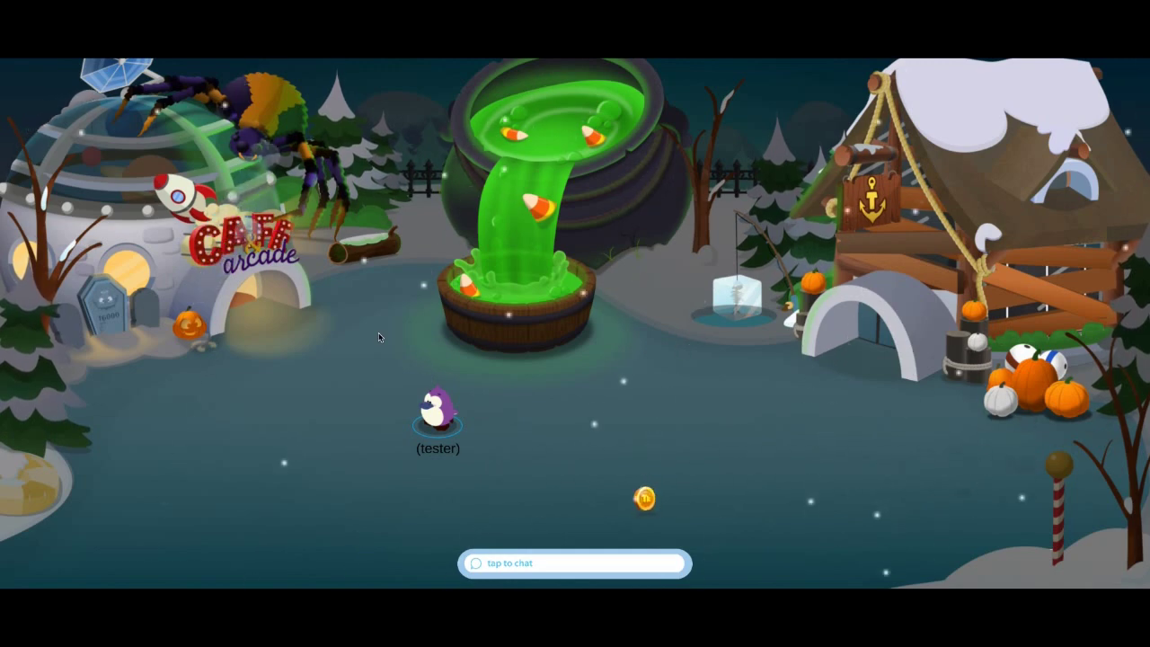
{"action": "left_click", "coordinate": [645, 496]}
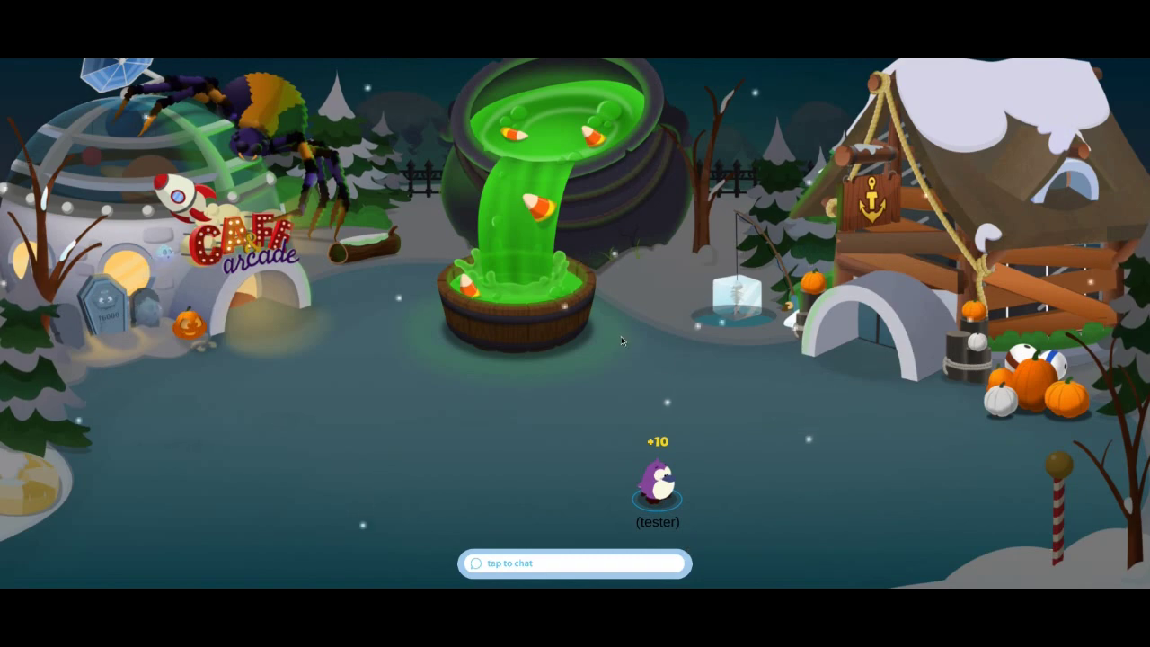
{"action": "left_click", "coordinate": [575, 384]}
{"action": "left_click", "coordinate": [564, 469]}
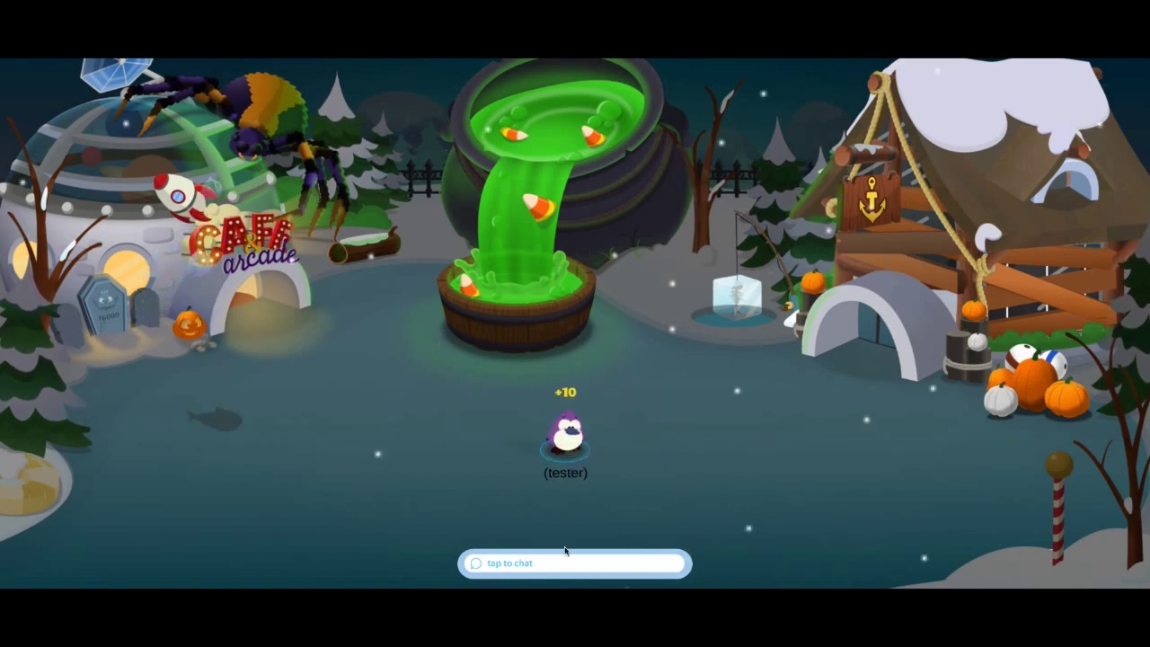
{"action": "left_click", "coordinate": [566, 561]}
{"action": "type", "text": "Happy Halloween"}
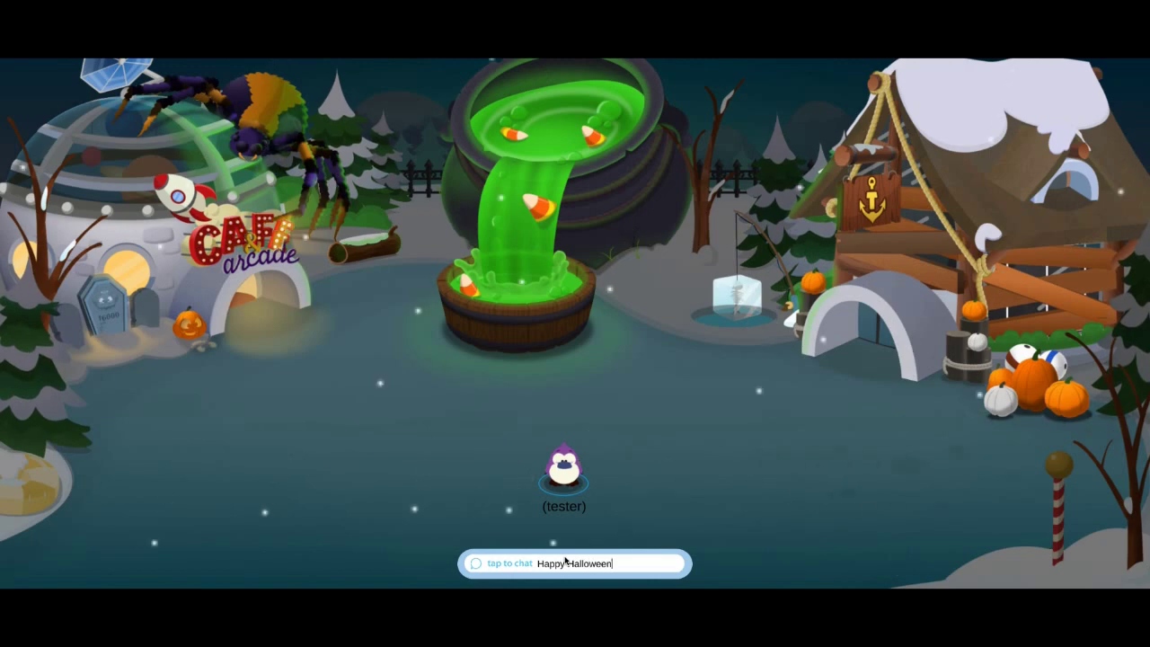
{"action": "key", "text": "Return"}
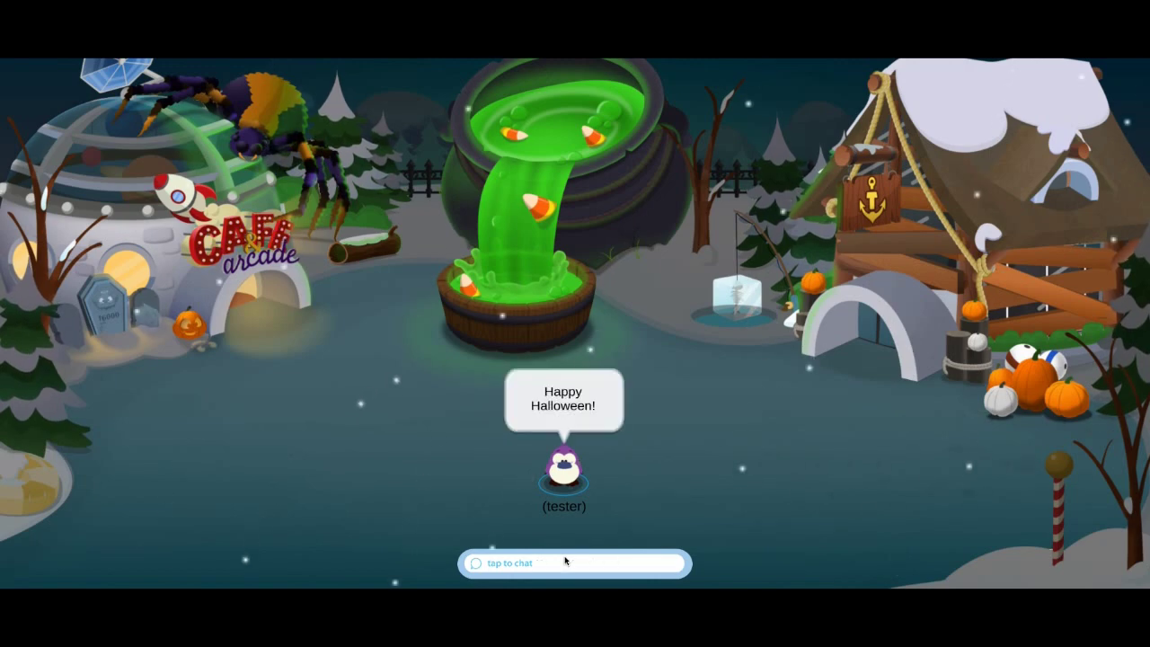